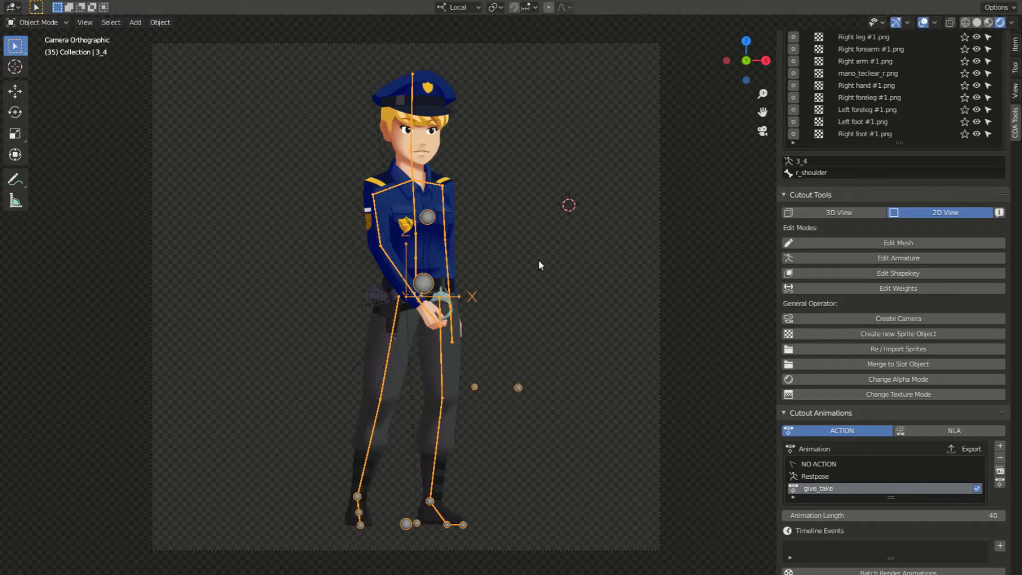
Step: Select the police officer's 3_4 armature and switch it to Pose Mode
{"action": "left_click", "coordinate": [424, 284]}
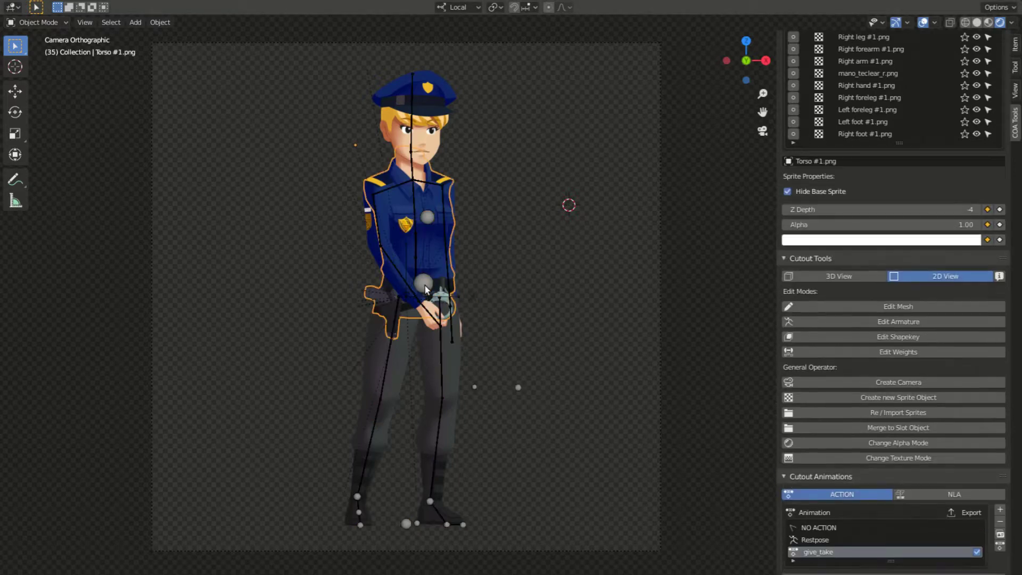
{"action": "key", "text": "ctrl+Tab"}
{"action": "left_click", "coordinate": [431, 292]}
{"action": "key", "text": "ctrl+Tab"}
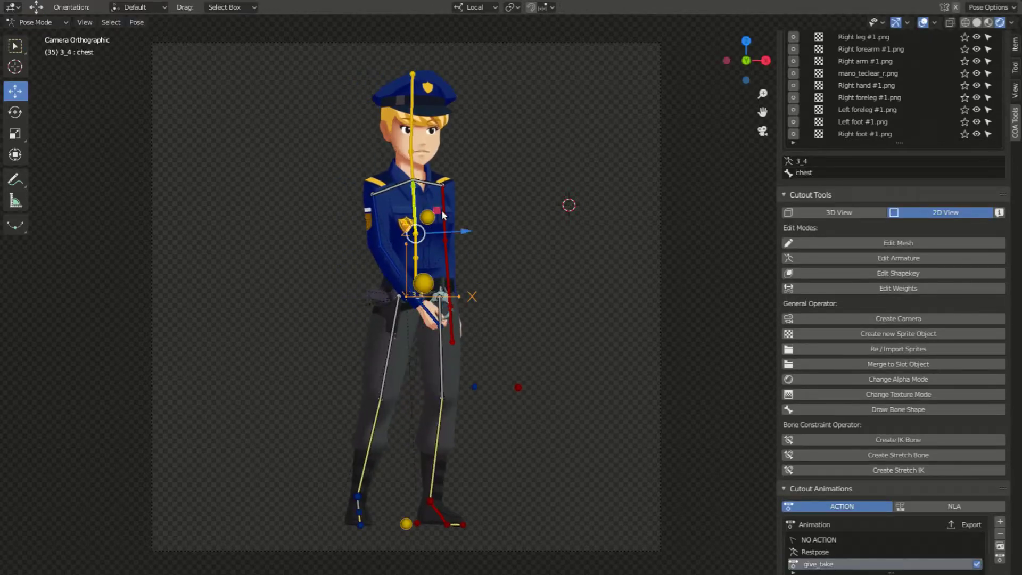
Step: Try rotating the officer's chest bone and the l_upperleg bone to test the rig
{"action": "key", "text": "r"}
{"action": "right_click", "coordinate": [461, 250]}
{"action": "left_click", "coordinate": [385, 356]}
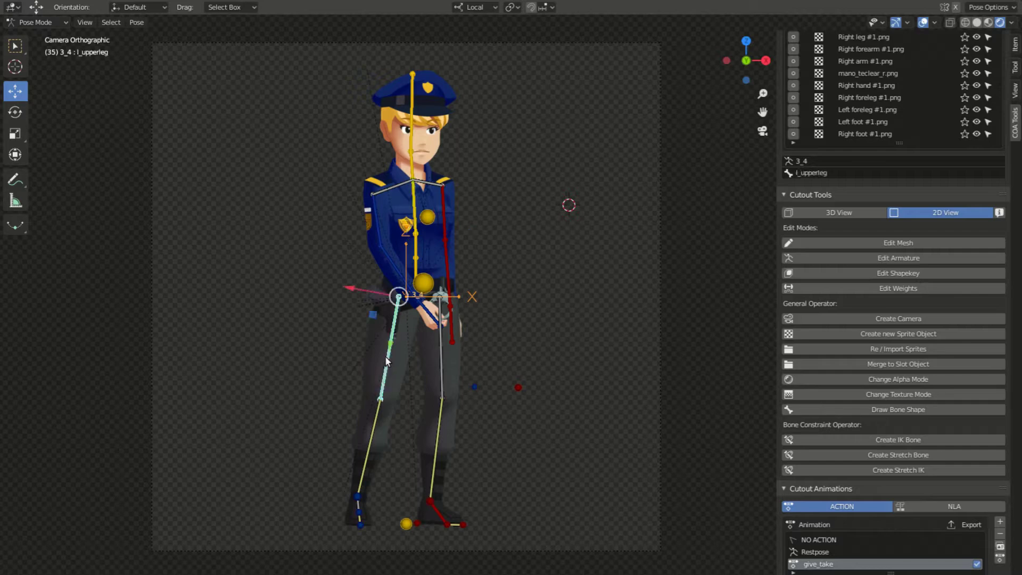
{"action": "key", "text": "r"}
{"action": "left_click", "coordinate": [356, 367]}
Step: Try lowering the officer's hip control so both knees bend
{"action": "left_click", "coordinate": [423, 285]}
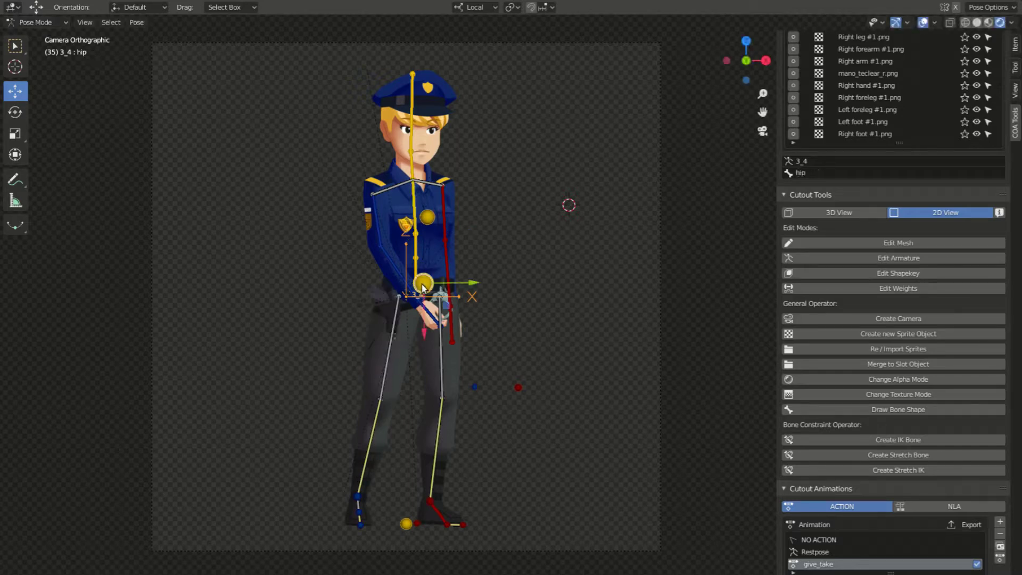
{"action": "key", "text": "g"}
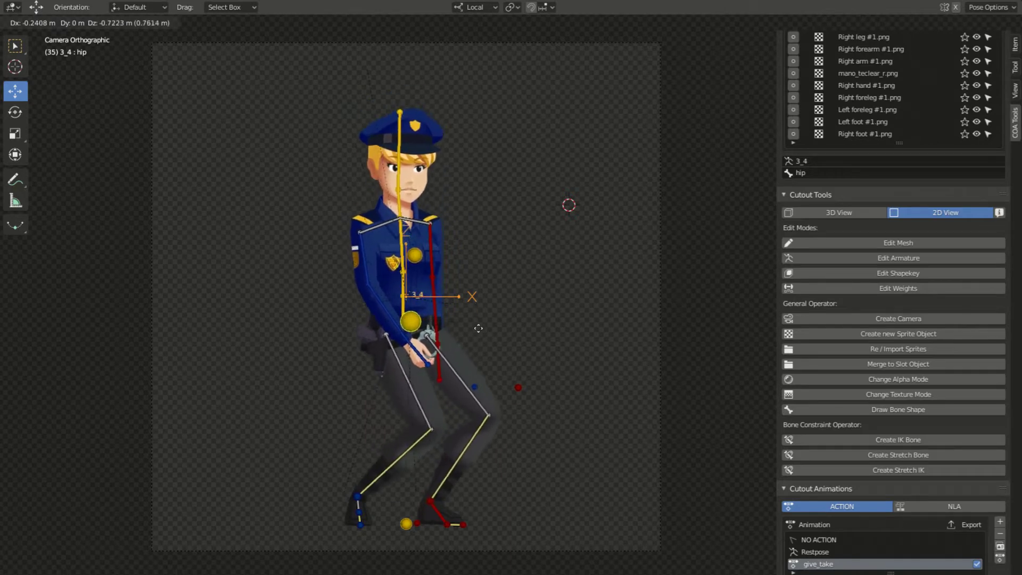
{"action": "right_click", "coordinate": [463, 309]}
Step: Try rotating the officer's l_upperarm bone and the l_lowerarm bone
{"action": "left_click", "coordinate": [376, 212]}
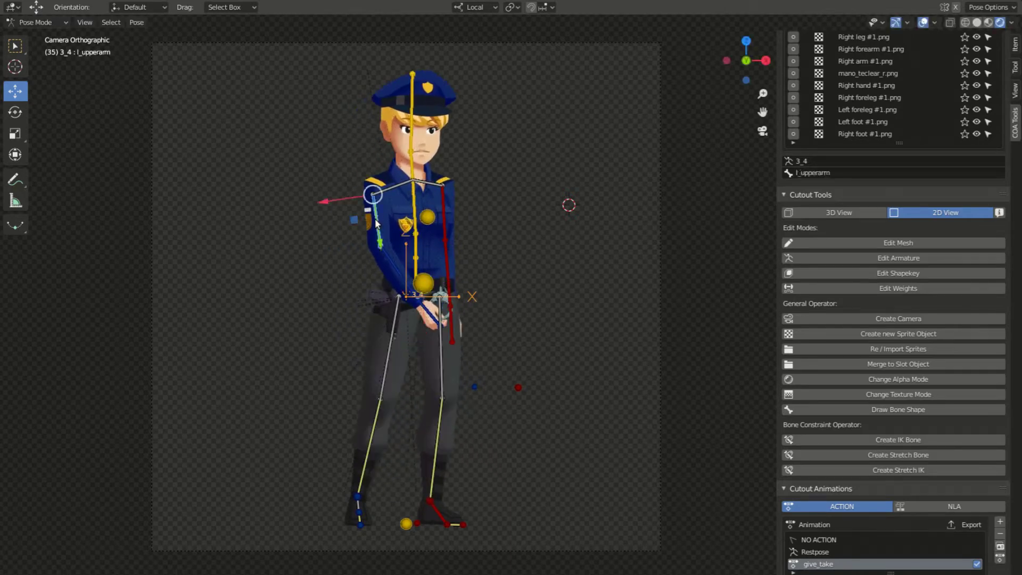
{"action": "key", "text": "r"}
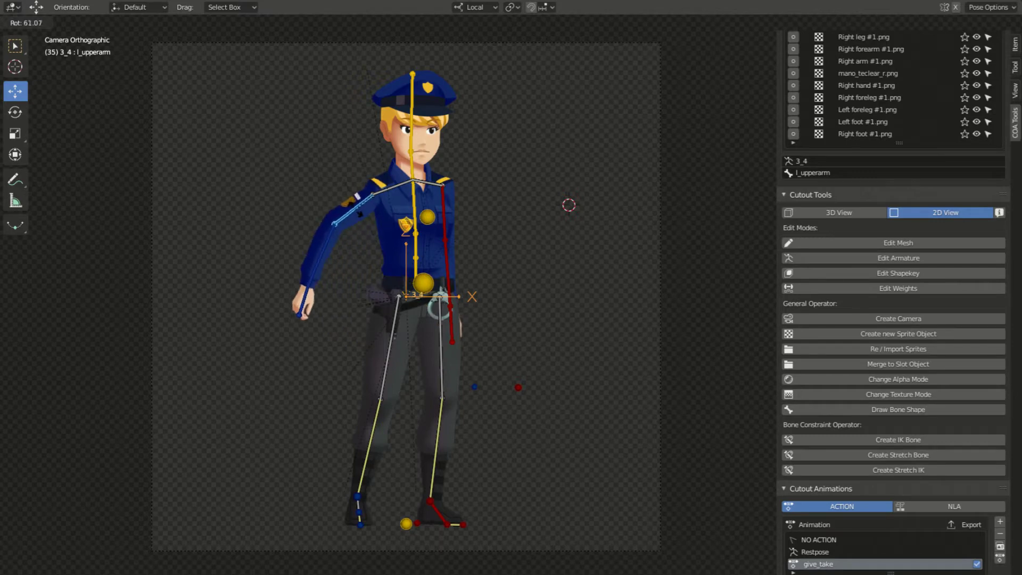
{"action": "left_click", "coordinate": [390, 267]}
{"action": "left_click", "coordinate": [393, 266]}
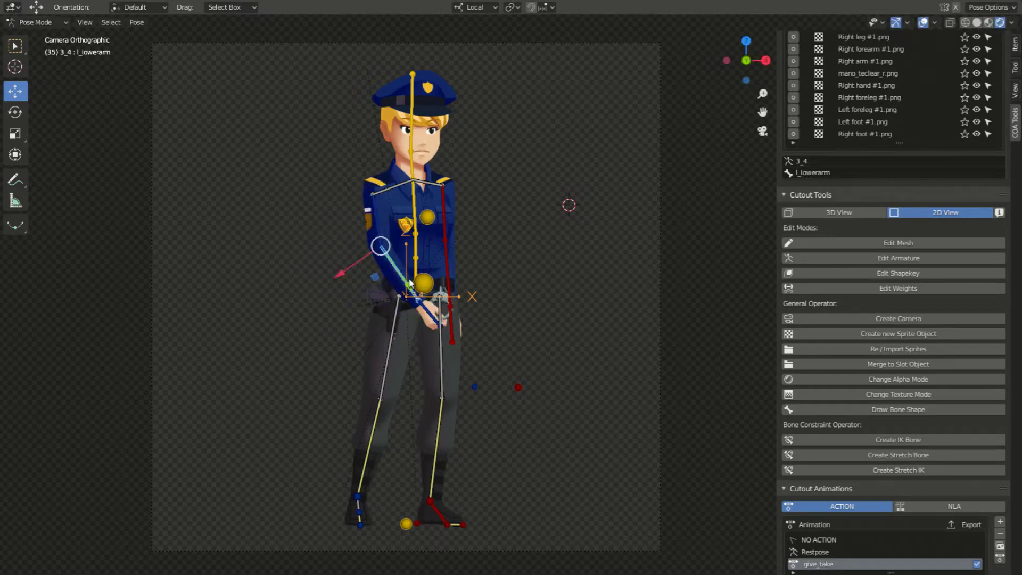
{"action": "key", "text": "r"}
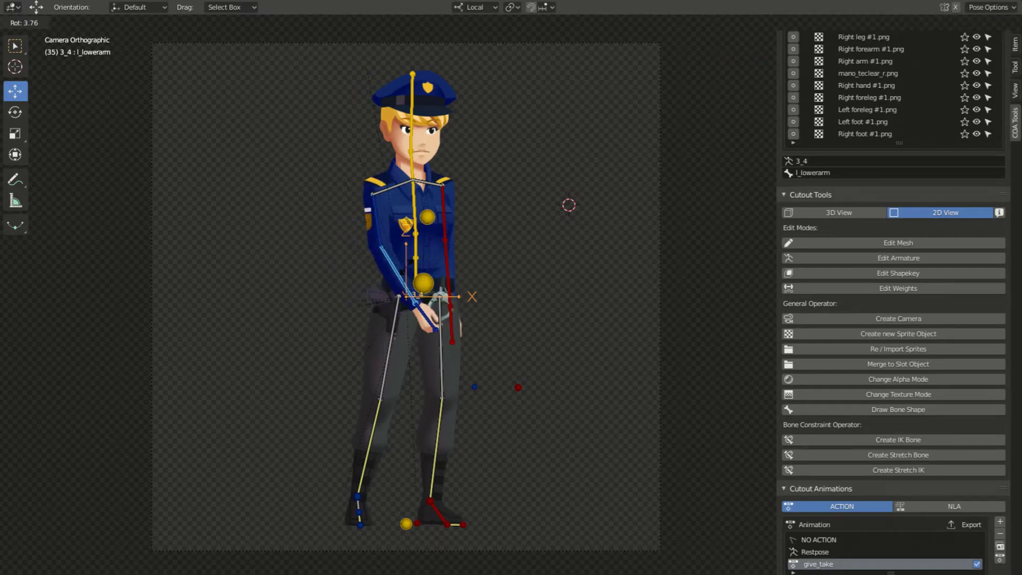
{"action": "left_click", "coordinate": [420, 298]}
Step: Try moving the officer's breath control to deform the chest
{"action": "left_click", "coordinate": [429, 218]}
{"action": "key", "text": "g"}
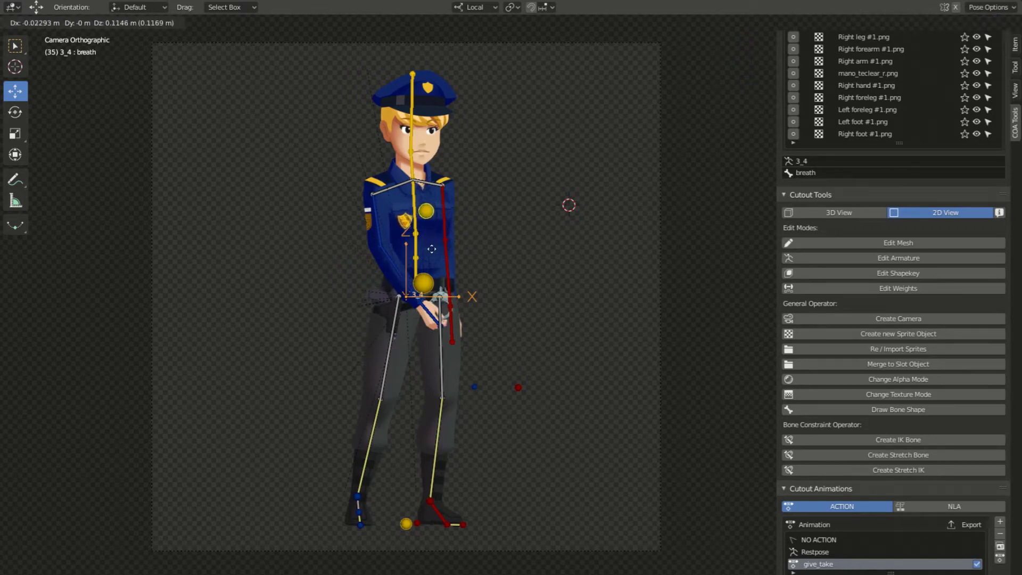
{"action": "right_click", "coordinate": [432, 249]}
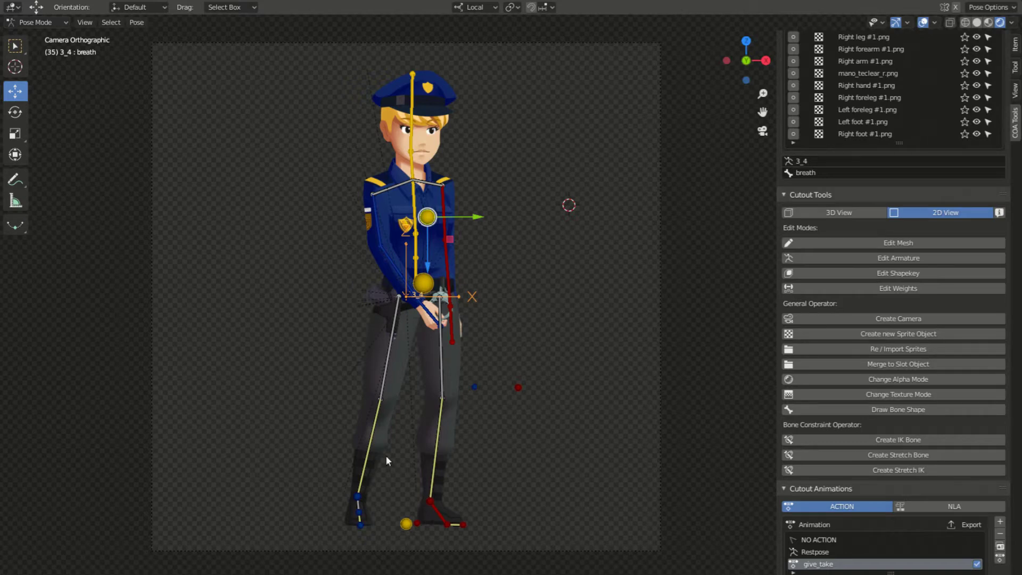
Step: Preview the officer's give_take animation and the back-view character's typing_loop animation
{"action": "key", "text": "space"}
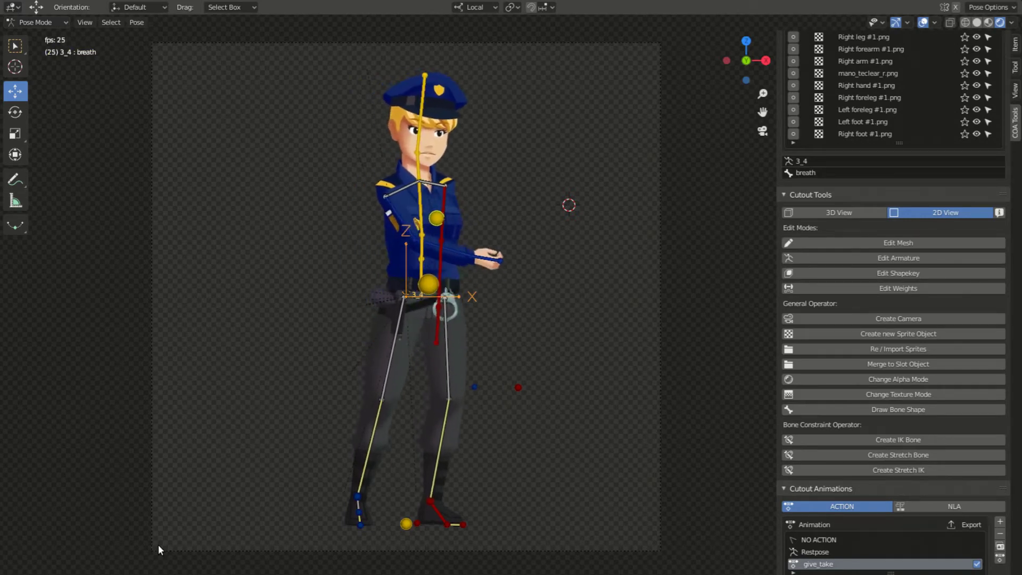
{"action": "key", "text": "Escape"}
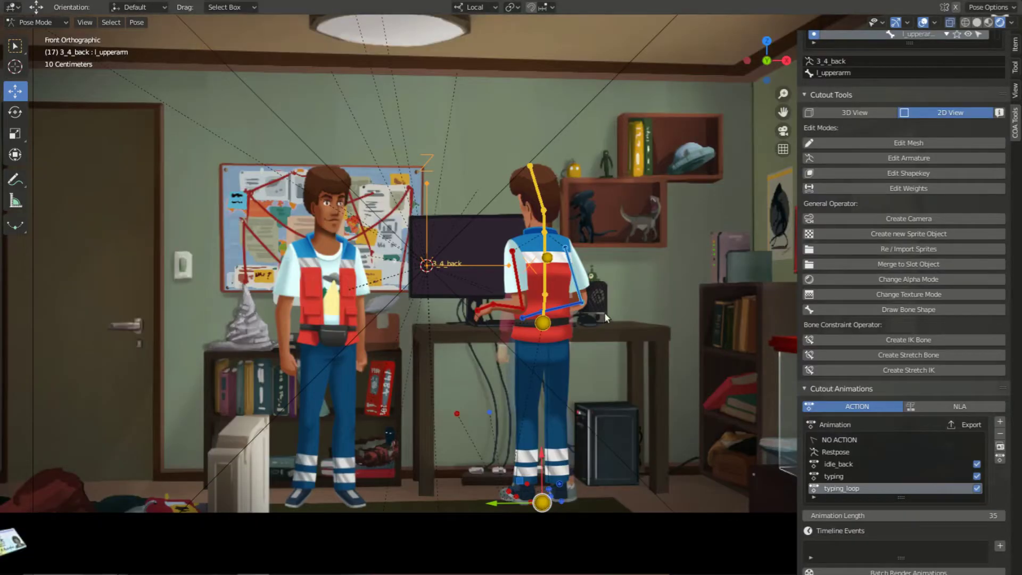
{"action": "key", "text": "space"}
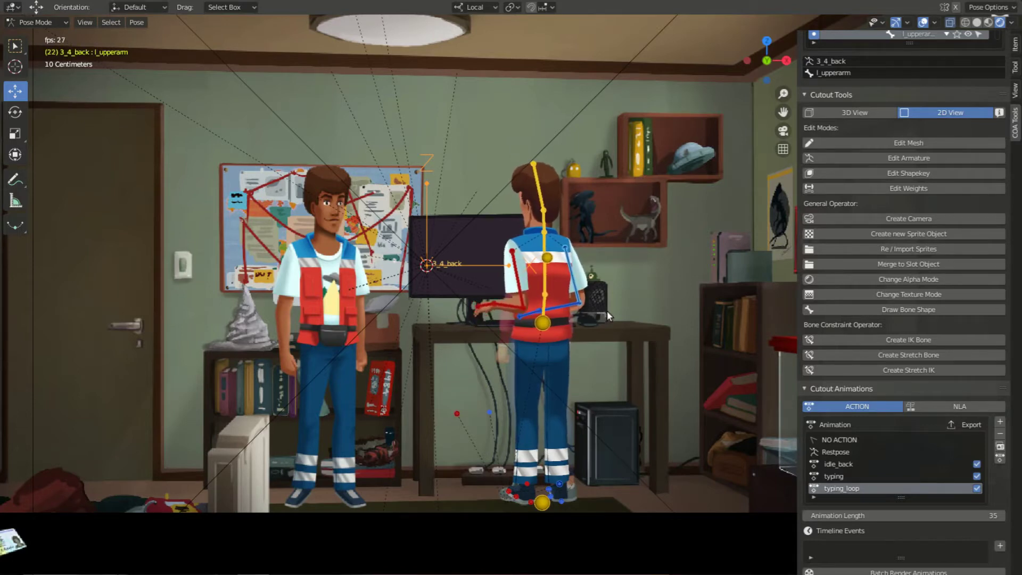
{"action": "key", "text": "space"}
Step: Try moving the whole back-view character by the root control at the feet
{"action": "left_click_drag", "start_coordinate": [546, 506], "coordinate": [659, 471]}
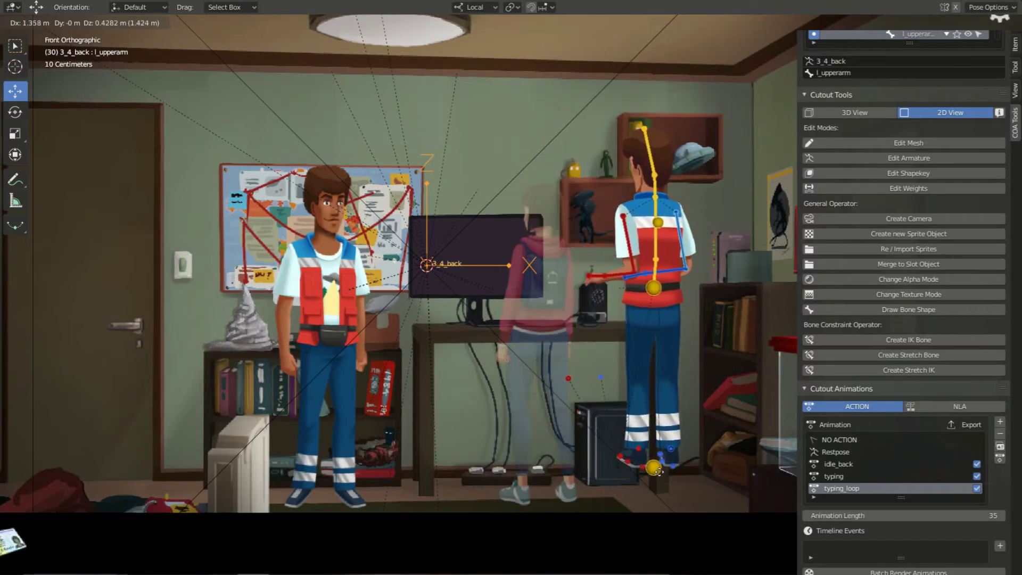
{"action": "key", "text": "Escape"}
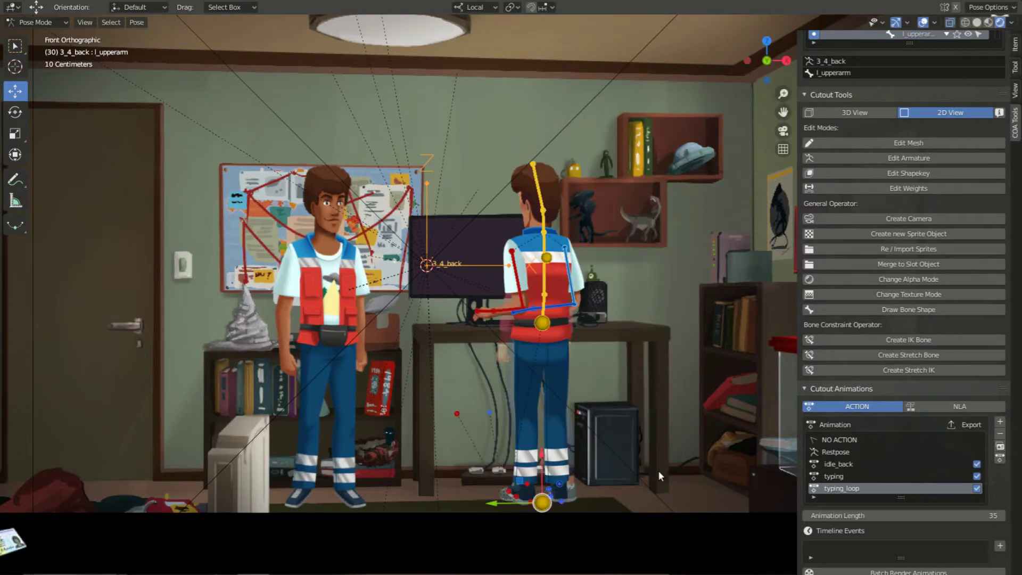
Step: Try rotating the back-view character's spine.002 bone and shifting its hip control
{"action": "left_click", "coordinate": [549, 260]}
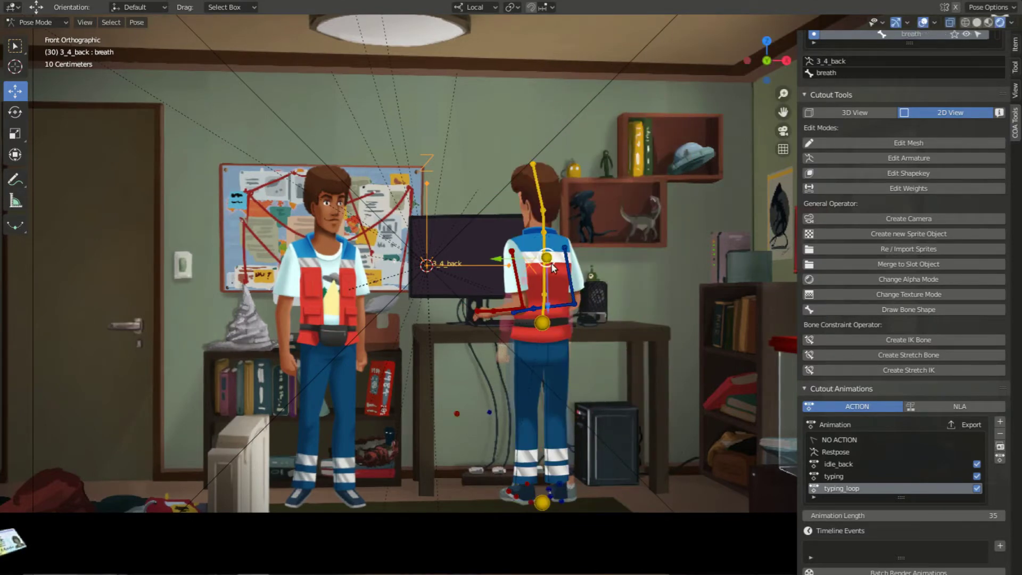
{"action": "left_click", "coordinate": [547, 280]}
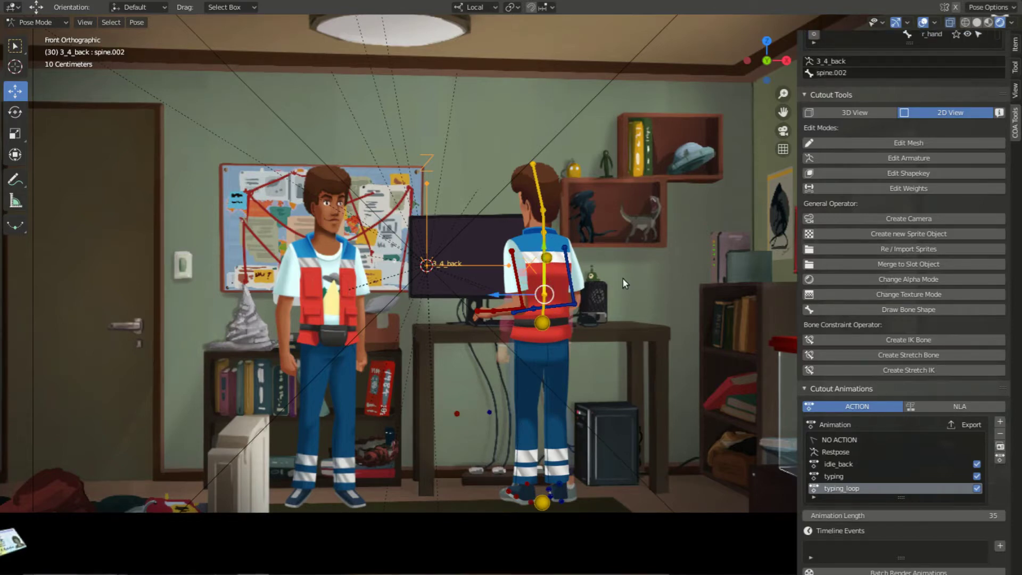
{"action": "key", "text": "r"}
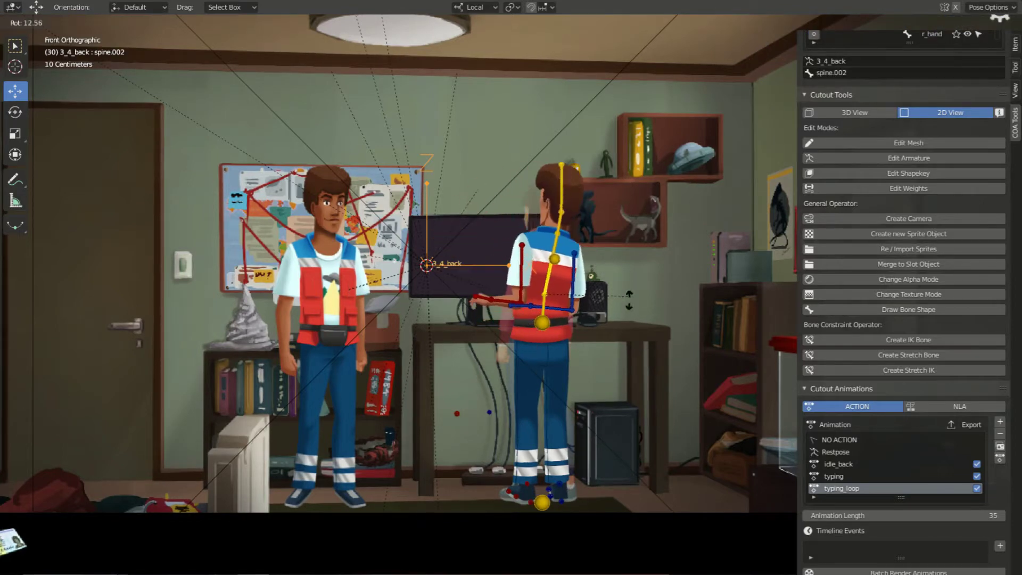
{"action": "key", "text": "Escape"}
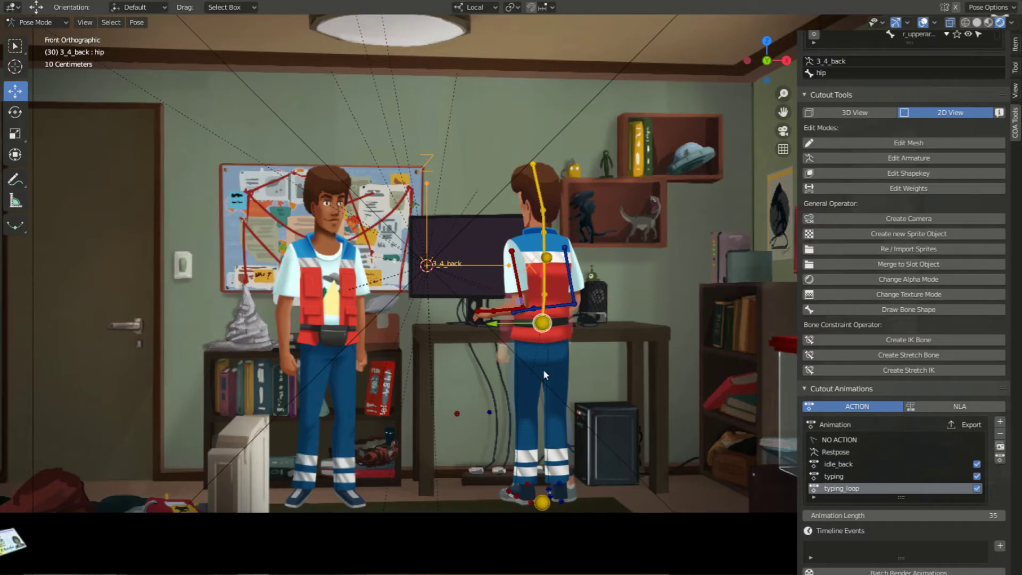
{"action": "key", "text": "g"}
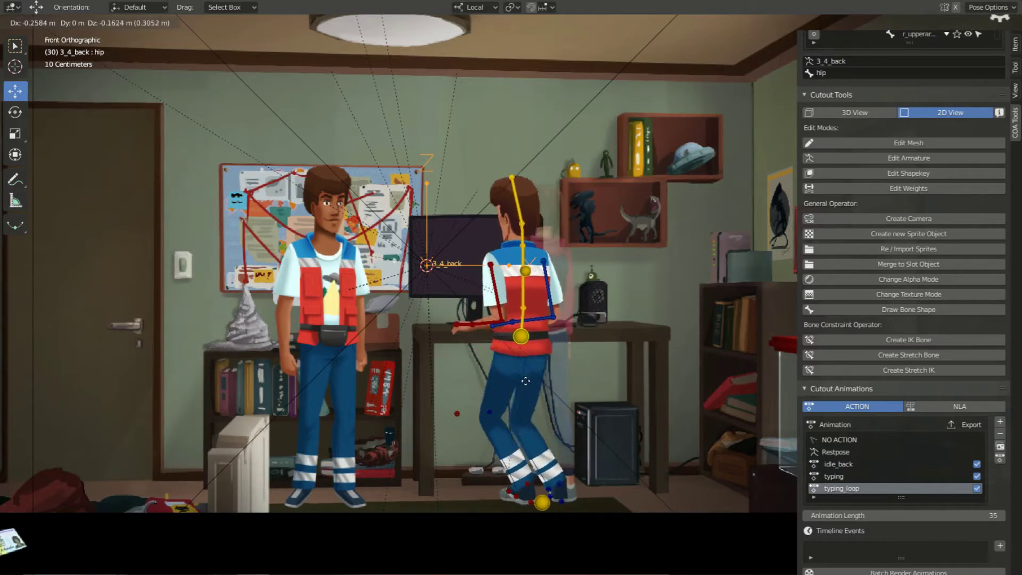
{"action": "key", "text": "Escape"}
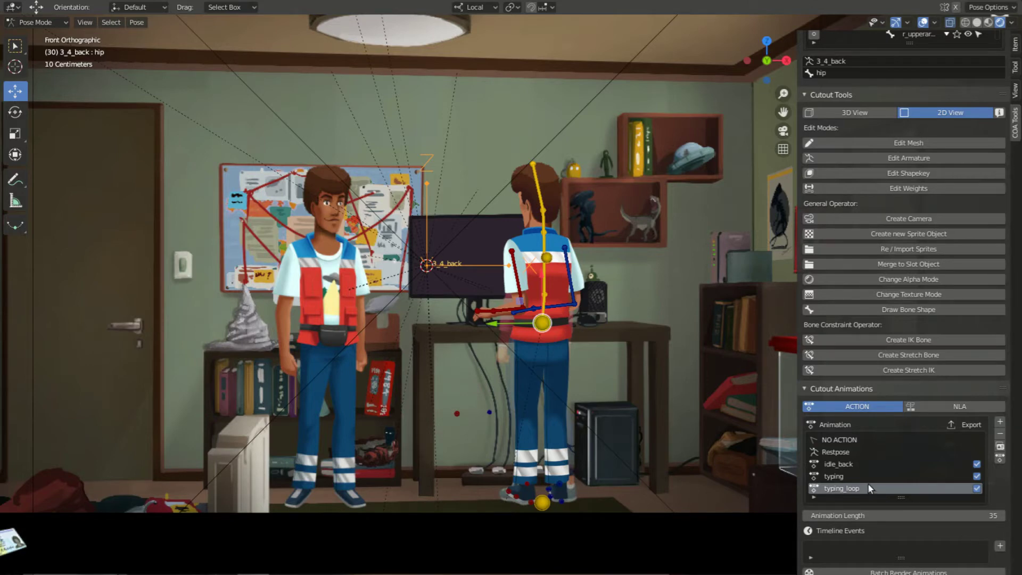
Step: Activate the idle_back animation and preview its playback with the whole character in view
{"action": "left_click", "coordinate": [832, 465]}
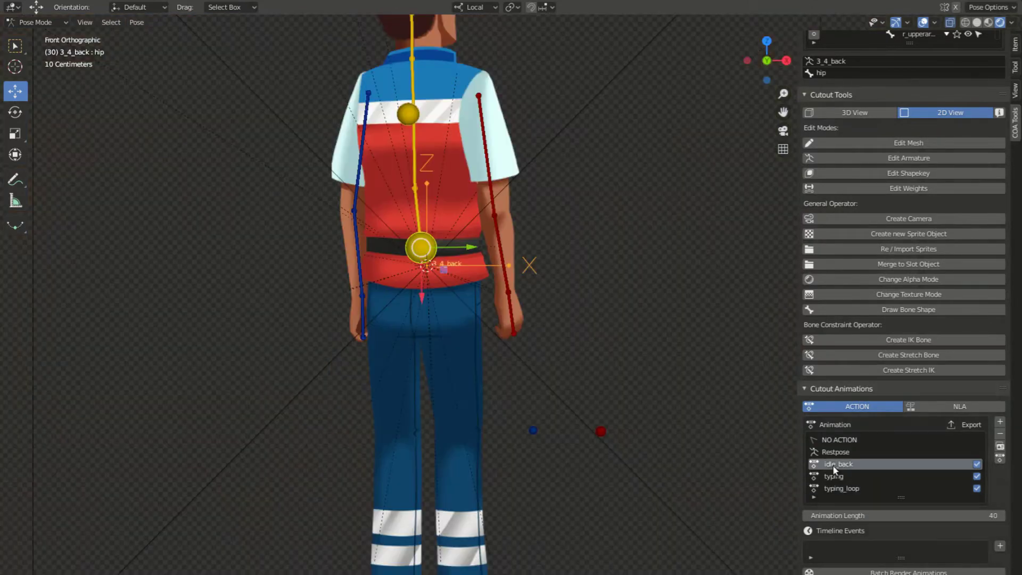
{"action": "key", "text": "Home"}
{"action": "key", "text": "alt+a"}
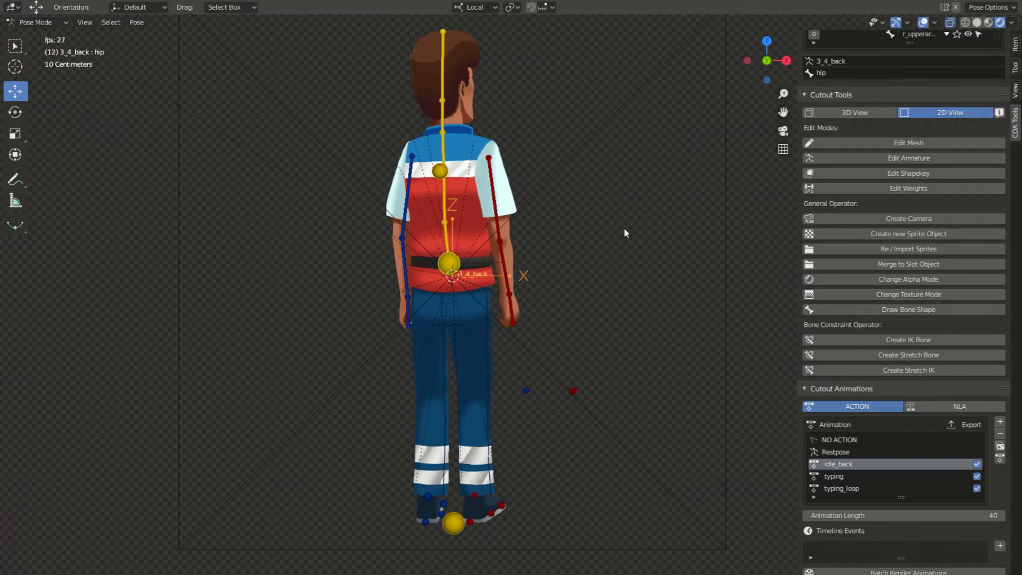
{"action": "key", "text": "space"}
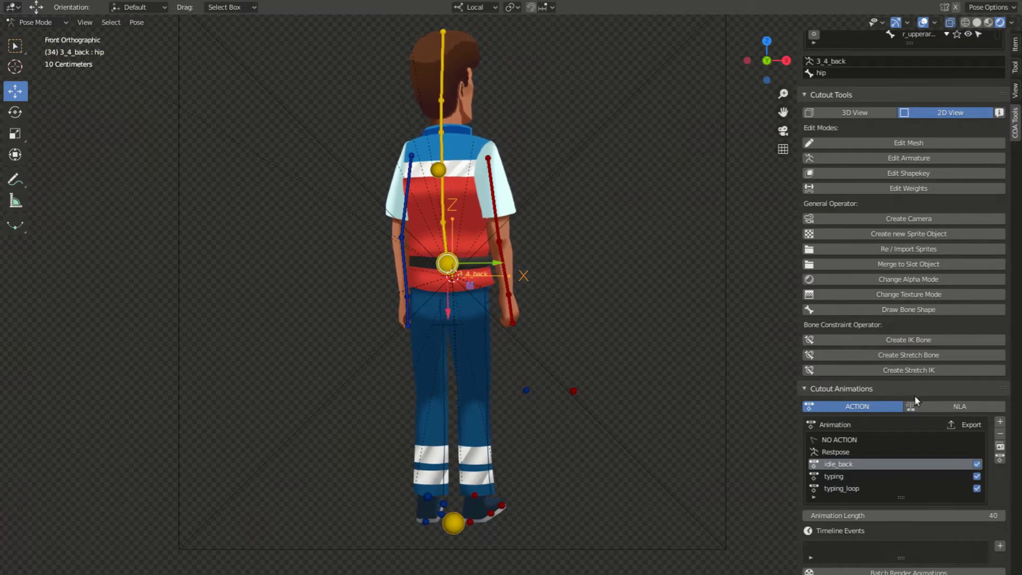
Step: Inspect the flat character at an angle in 3D View and return to 2D View
{"action": "scroll", "coordinate": [899, 319], "scroll_direction": "up", "scroll_amount": 5}
{"action": "left_click", "coordinate": [870, 234]}
{"action": "middle_click_drag", "start_coordinate": [596, 293], "coordinate": [590, 314]}
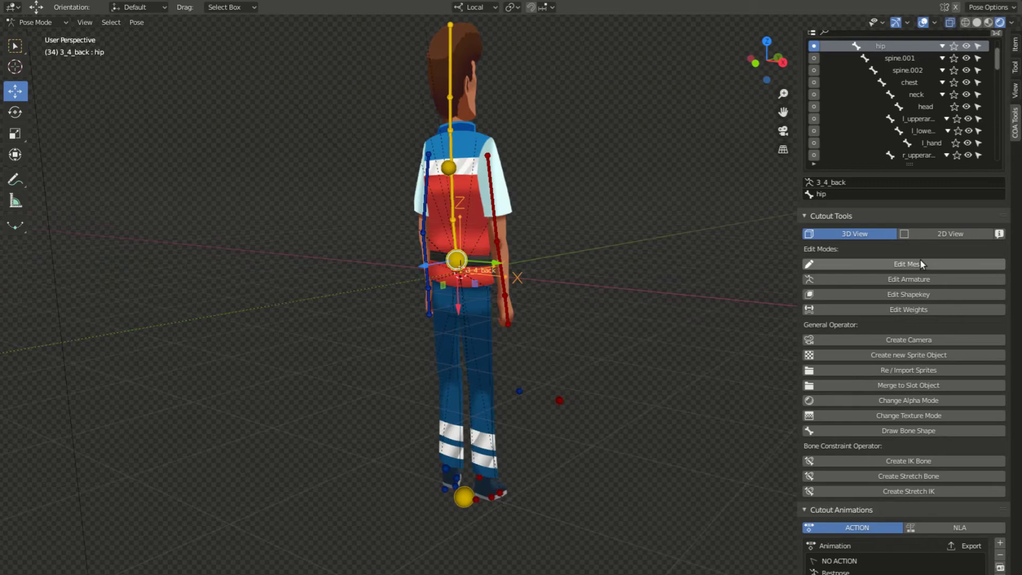
{"action": "left_click", "coordinate": [950, 235]}
Step: Try moving the back-view character's breath control up and down
{"action": "left_click", "coordinate": [436, 181]}
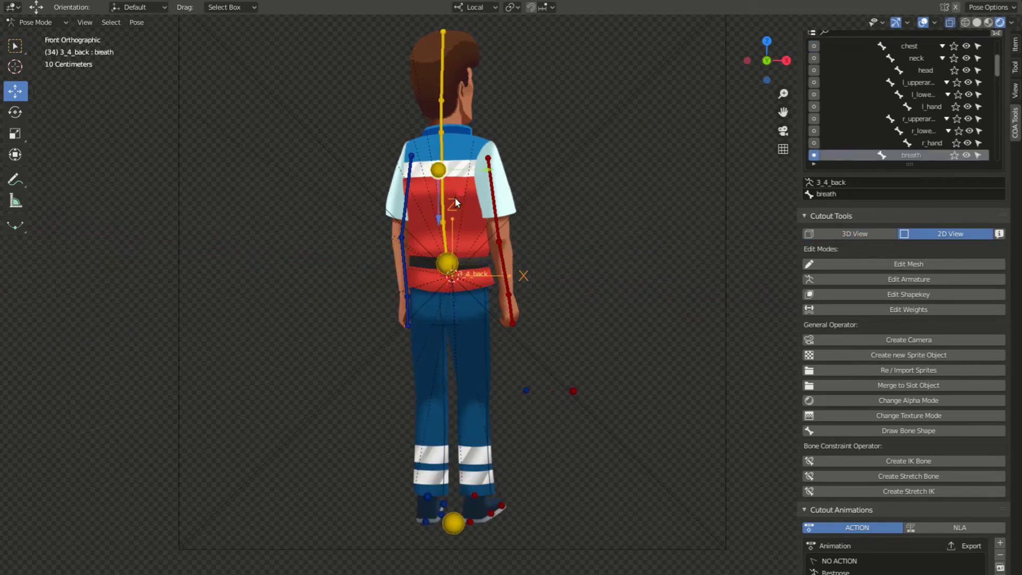
{"action": "left_click_drag", "start_coordinate": [455, 202], "coordinate": [459, 217]}
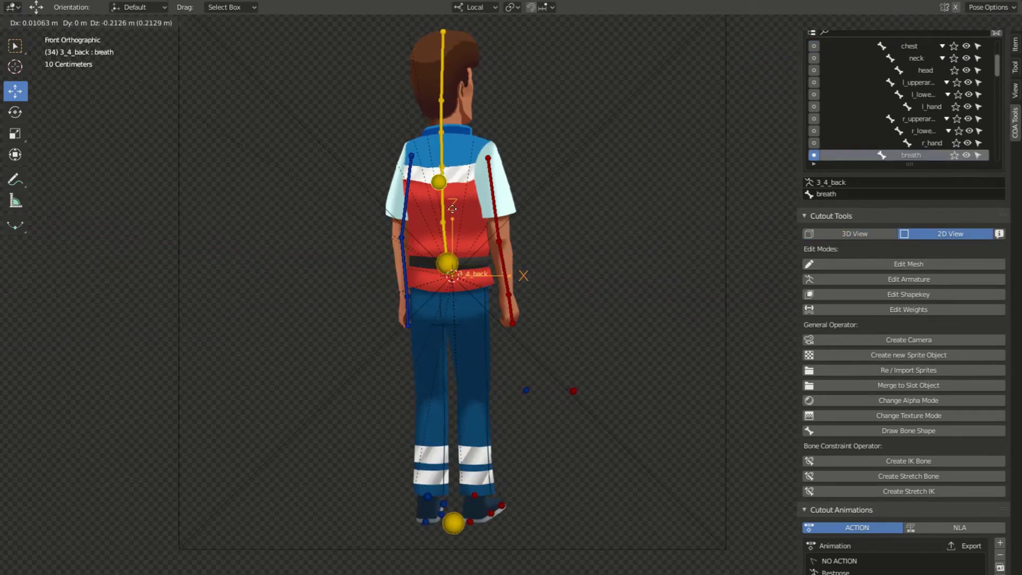
{"action": "left_click_drag", "start_coordinate": [458, 203], "coordinate": [457, 208]}
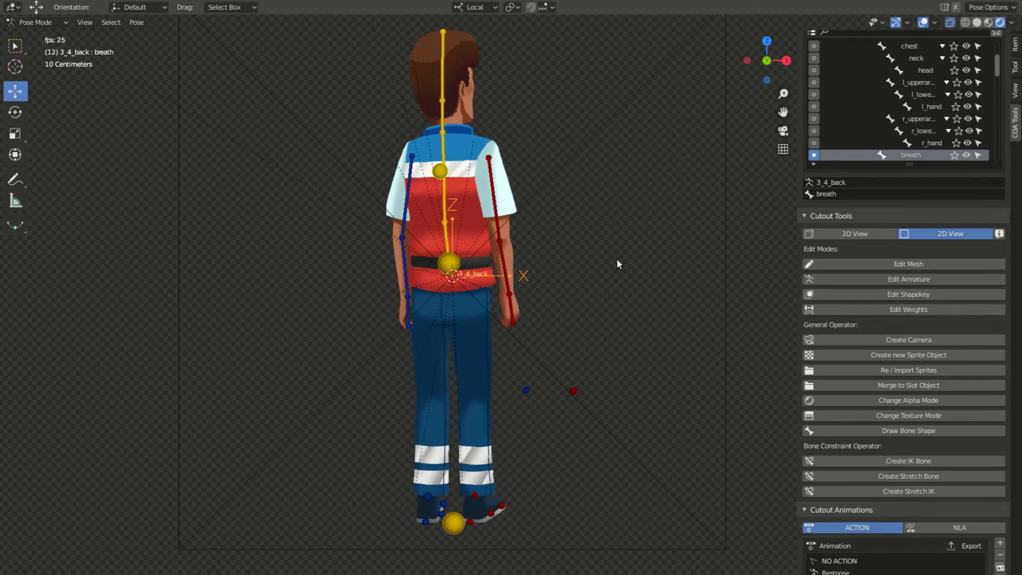
Step: Watch the playing idle_back animation from an angle in 3D View and restore 2D View
{"action": "left_click", "coordinate": [836, 238]}
{"action": "mouse_move", "coordinate": [697, 224]}
{"action": "middle_mouse_down"}
{"action": "mouse_move", "coordinate": [591, 239]}
{"action": "mouse_move", "coordinate": [699, 237]}
{"action": "middle_mouse_up"}
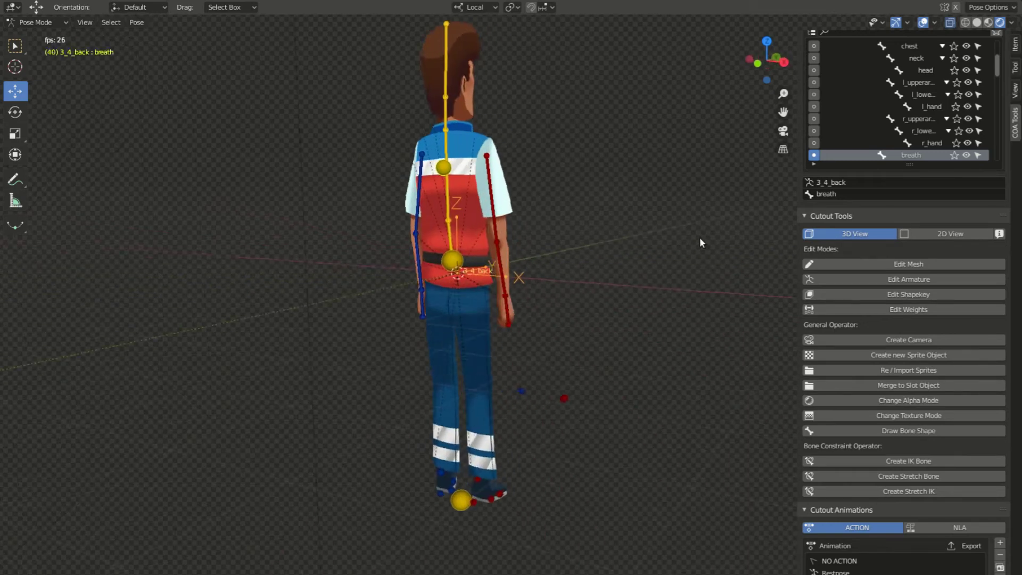
{"action": "left_click", "coordinate": [935, 234]}
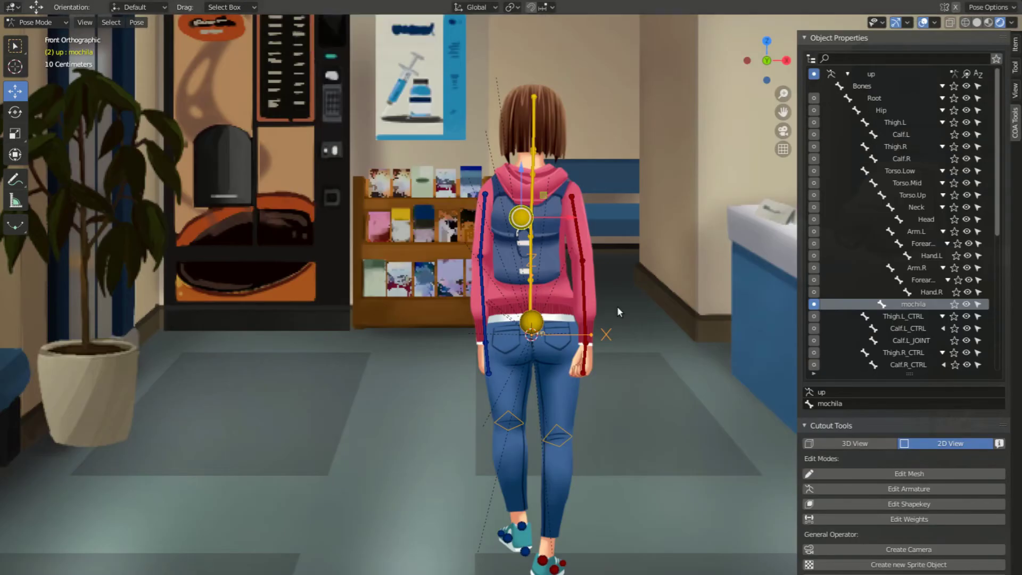
Step: Preview the walking animation of the girl with the backpack in the waiting room scene
{"action": "scroll", "coordinate": [647, 325], "scroll_direction": "down", "scroll_amount": 1}
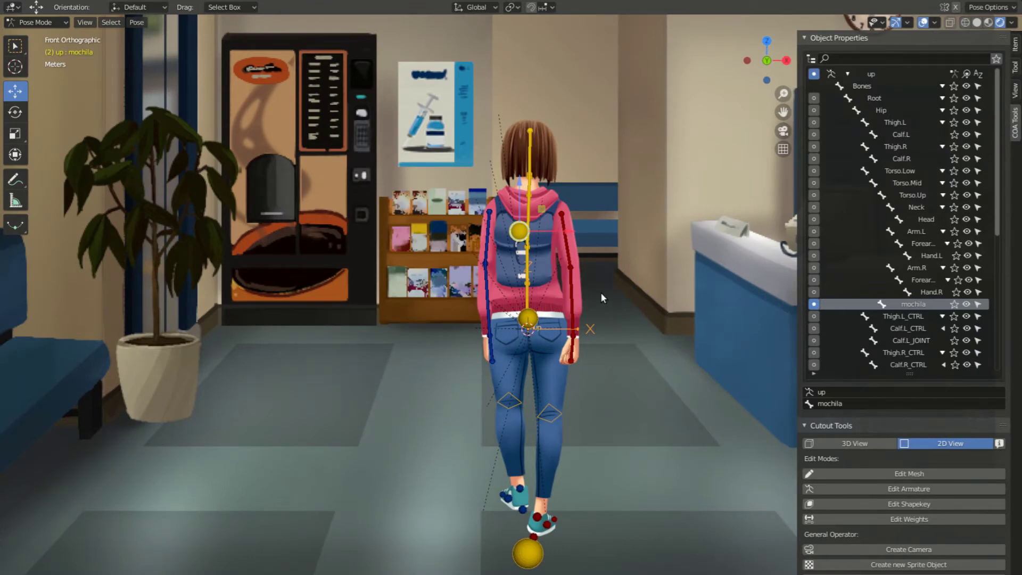
{"action": "key", "text": "space"}
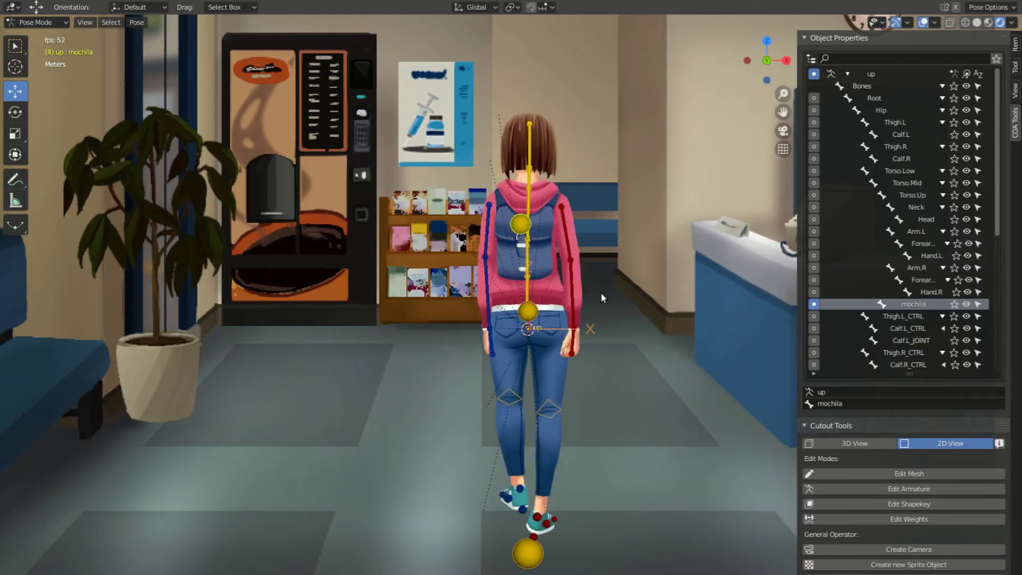
{"action": "key", "text": "space"}
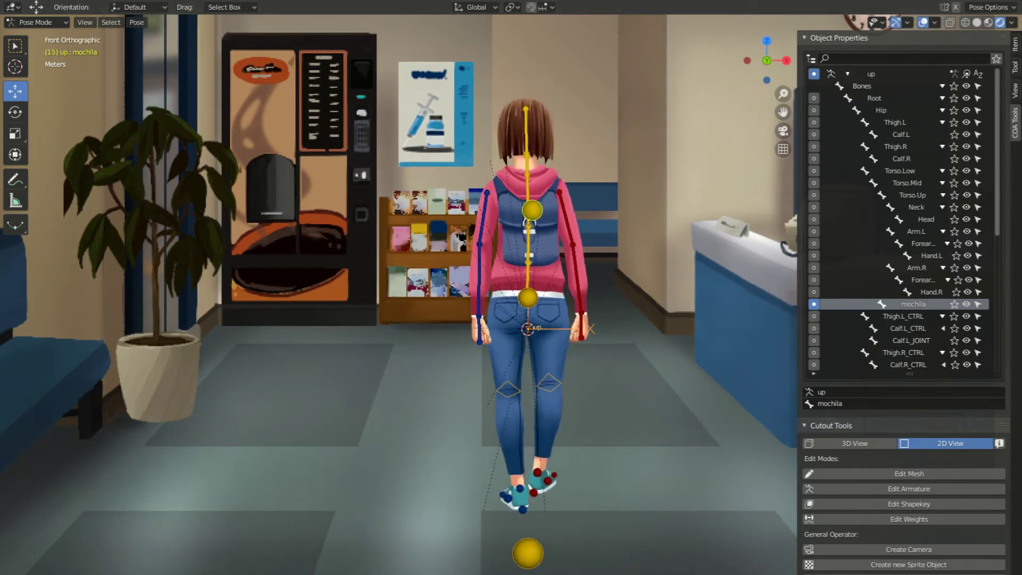
{"action": "key", "text": "space"}
{"action": "key", "text": "space"}
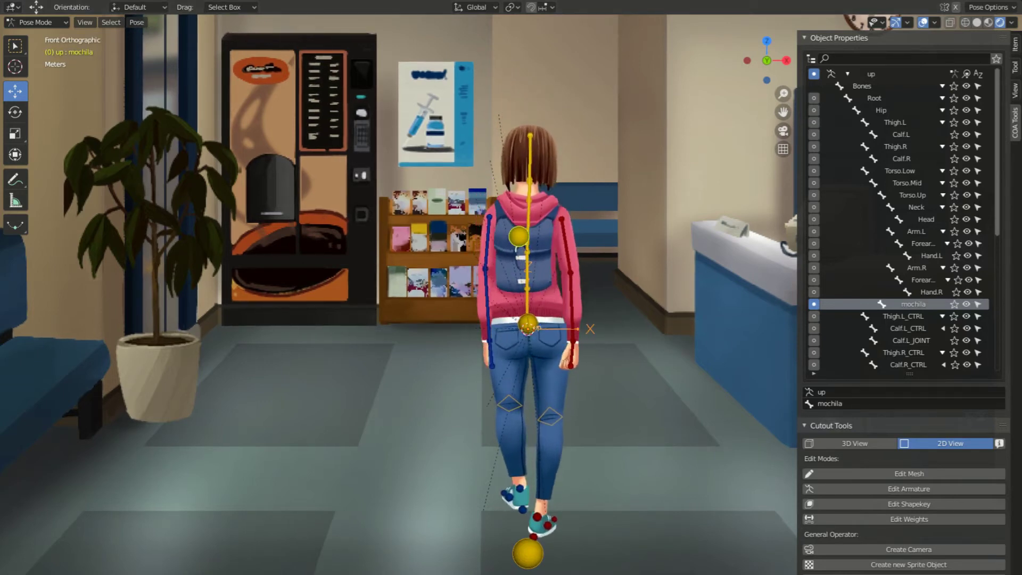
Step: Play and pause the girl's walk cycle to examine different frames of its motion
{"action": "key", "text": "space"}
{"action": "key", "text": "space"}
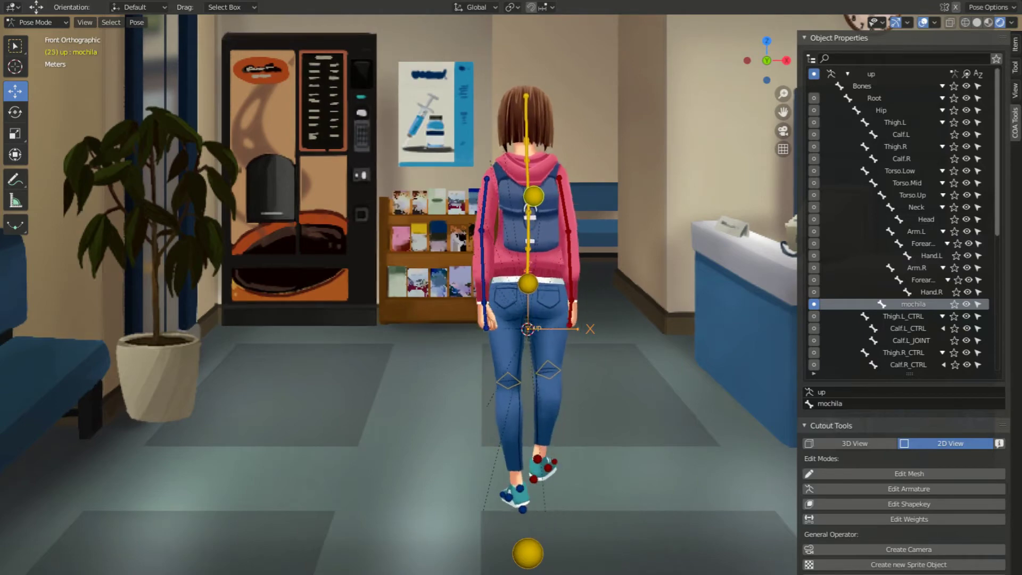
{"action": "key", "text": "space"}
{"action": "key", "text": "space"}
Step: Inspect the flat waiting room layers at an angle in 3D View and return to 2D View
{"action": "left_click", "coordinate": [854, 444]}
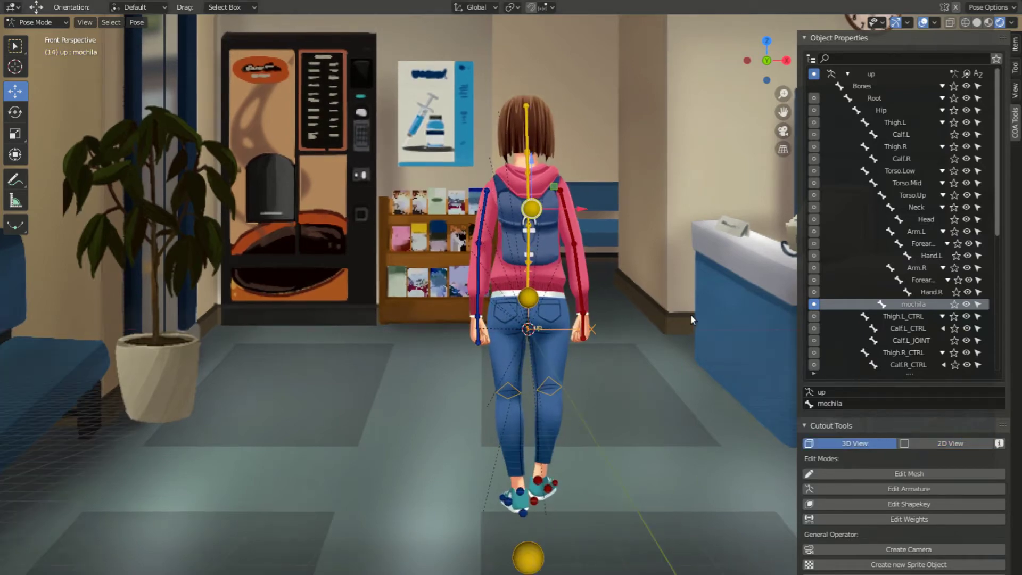
{"action": "middle_click_drag", "start_coordinate": [691, 314], "coordinate": [640, 328]}
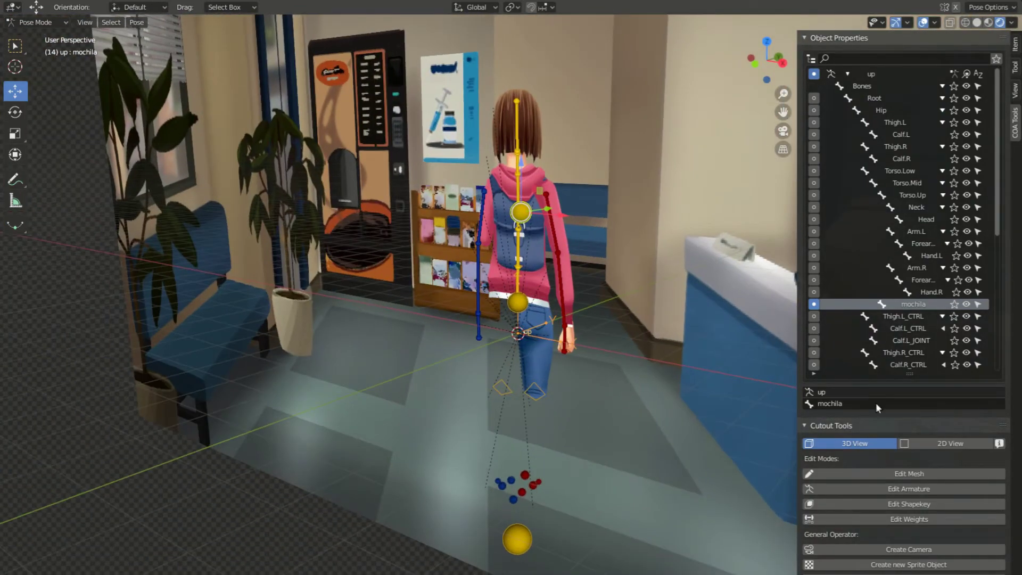
{"action": "left_click", "coordinate": [950, 442]}
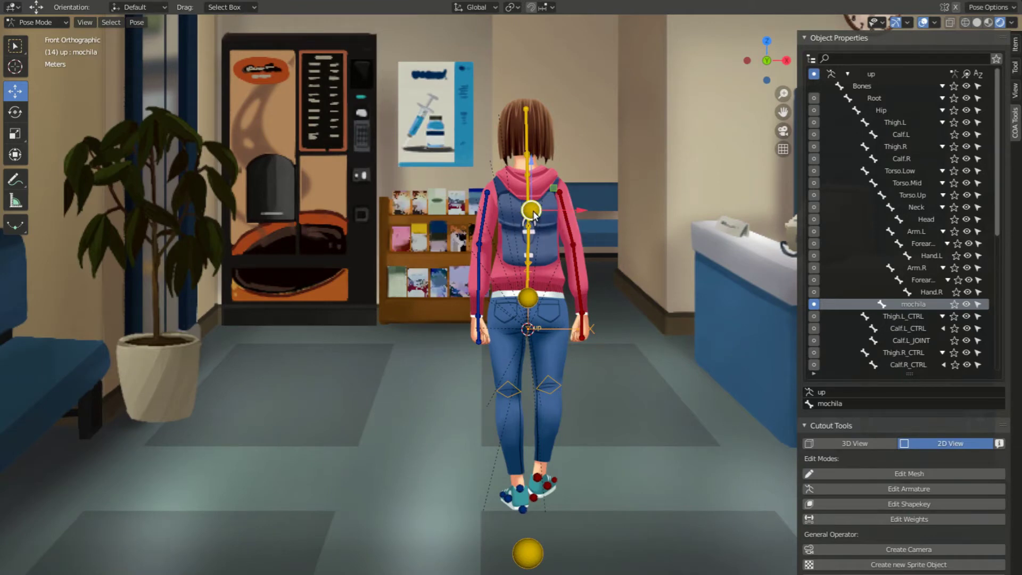
Step: Try moving the girl's backpack control sideways and replay the walk cycle
{"action": "left_click_drag", "start_coordinate": [534, 214], "coordinate": [434, 216]}
{"action": "key", "text": "space"}
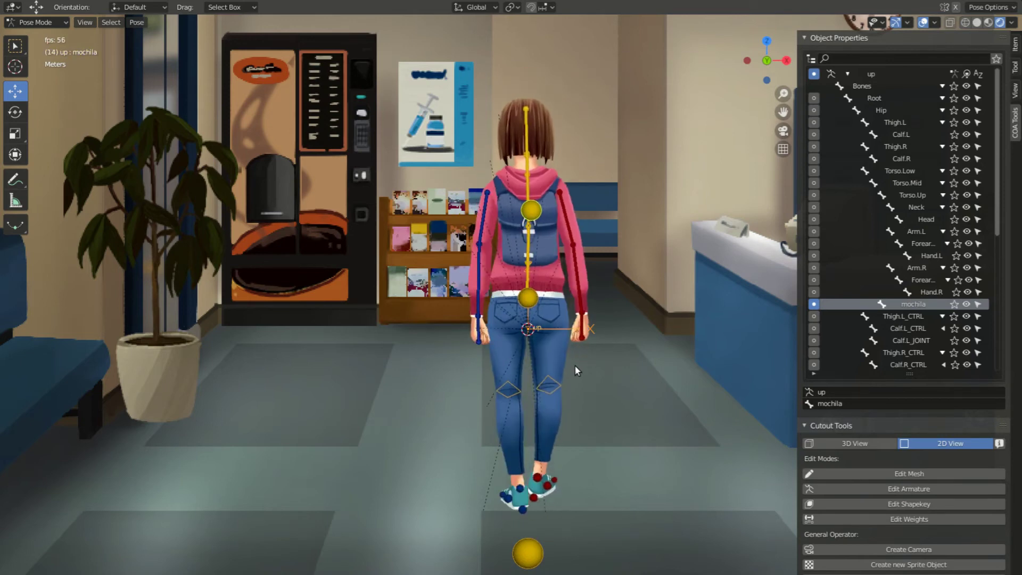
{"action": "key", "text": "space"}
Step: Try moving the girl's right foot control and replay the walk cycle
{"action": "left_click_drag", "start_coordinate": [539, 460], "coordinate": [560, 453]}
{"action": "key", "text": "space"}
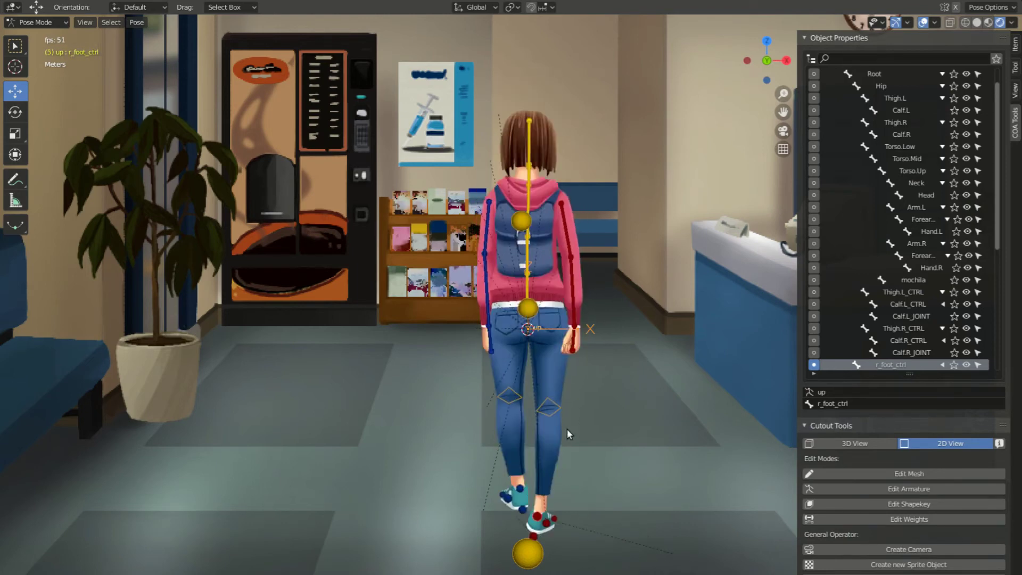
{"action": "key", "text": "space"}
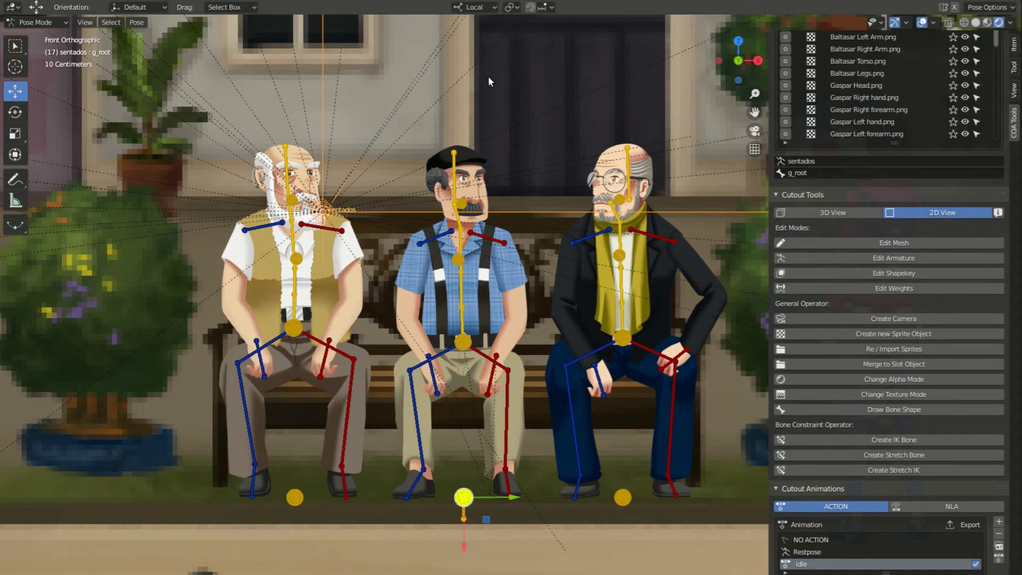
Step: Examine the whole plaza scene and the rigs of the three men seated on the bench
{"action": "scroll", "coordinate": [503, 141], "scroll_direction": "down", "scroll_amount": 8}
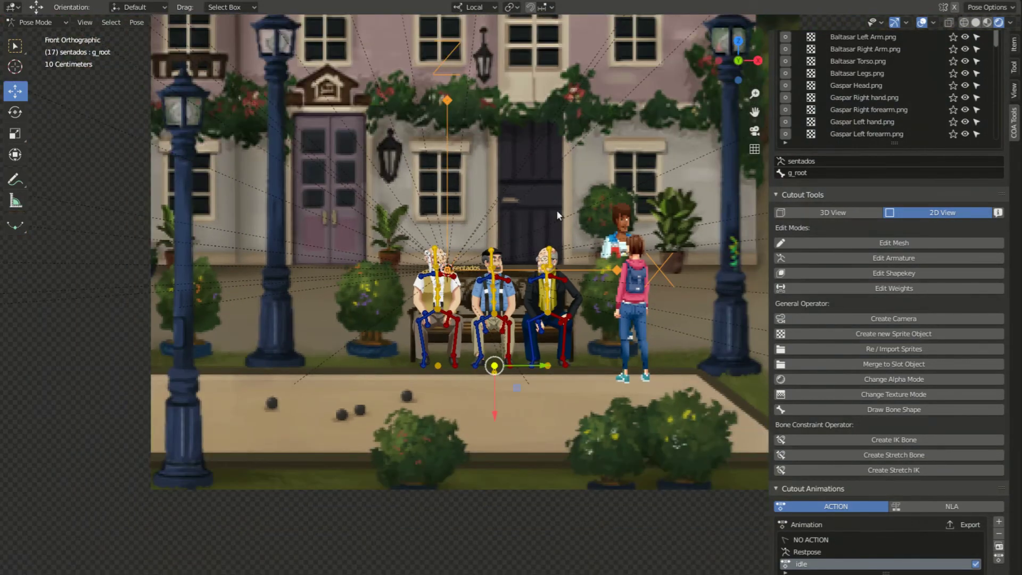
{"action": "scroll", "coordinate": [549, 209], "scroll_direction": "down", "scroll_amount": 4}
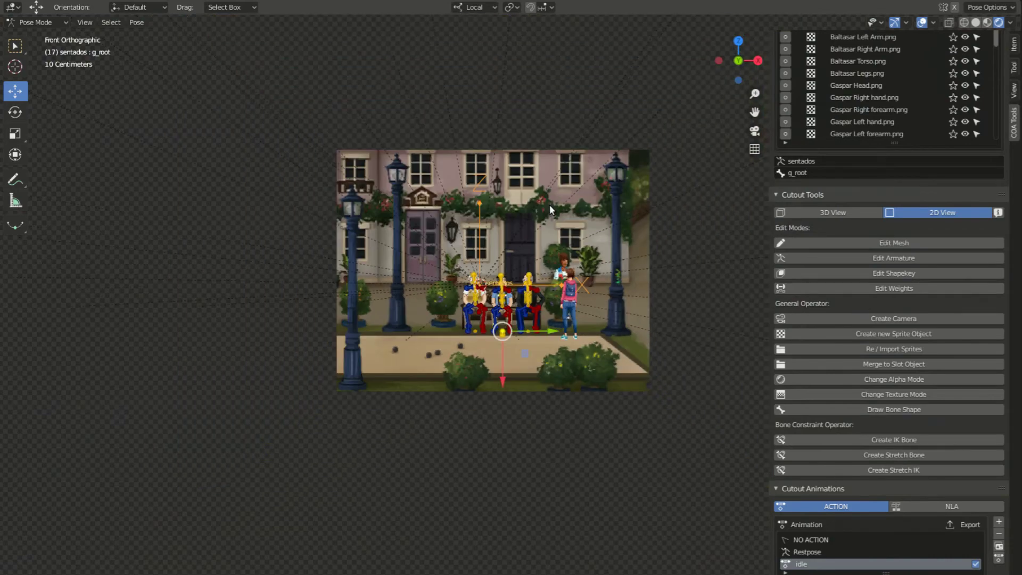
{"action": "scroll", "coordinate": [549, 204], "scroll_direction": "up", "scroll_amount": 7}
{"action": "middle_click_drag", "start_coordinate": [549, 235], "coordinate": [464, 251], "text": "shift"}
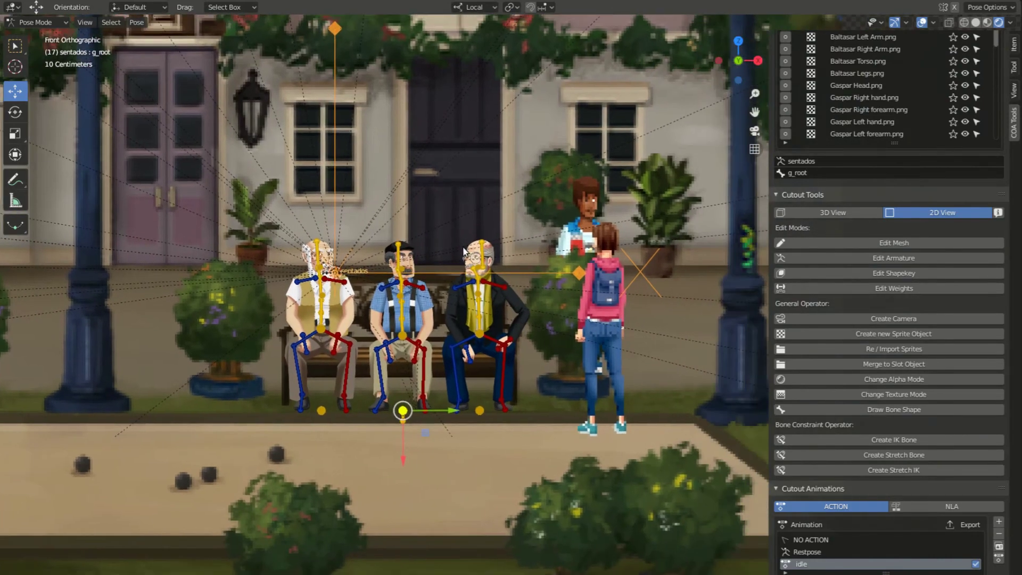
{"action": "scroll", "coordinate": [510, 234], "scroll_direction": "up", "scroll_amount": 1}
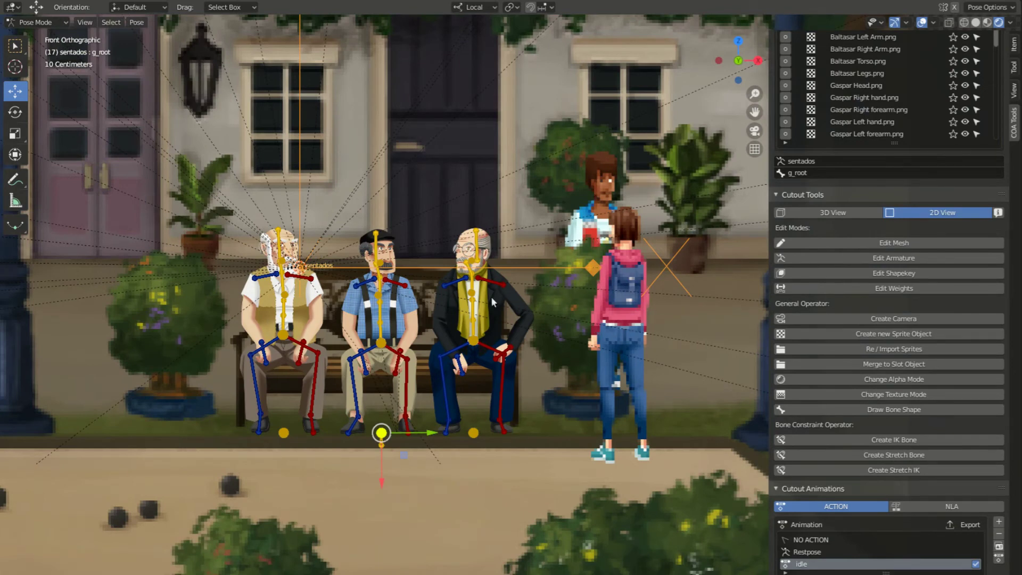
{"action": "scroll", "coordinate": [462, 173], "scroll_direction": "up", "scroll_amount": 2}
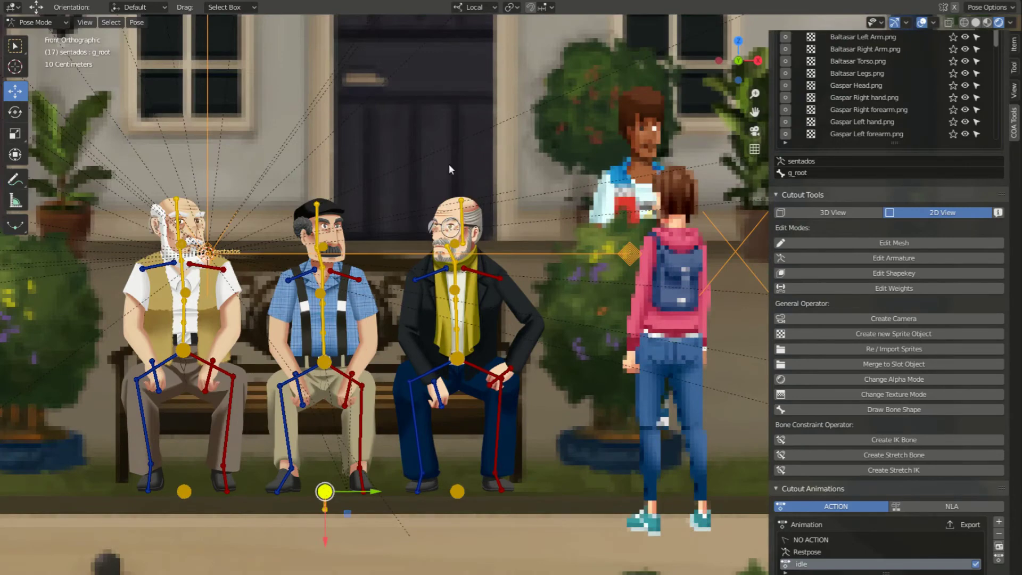
{"action": "scroll", "coordinate": [366, 184], "scroll_direction": "up", "scroll_amount": 5}
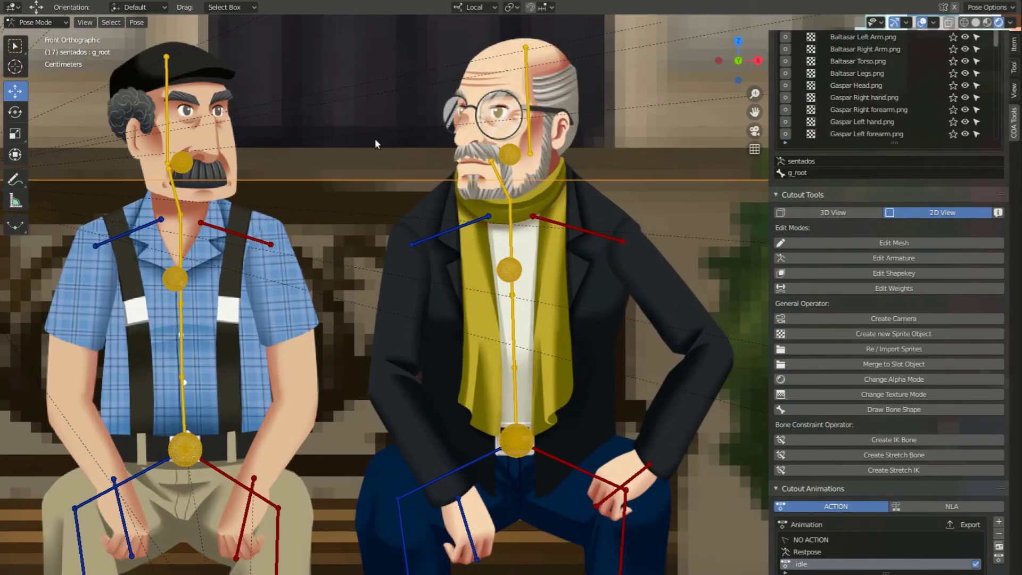
{"action": "key", "text": "Home"}
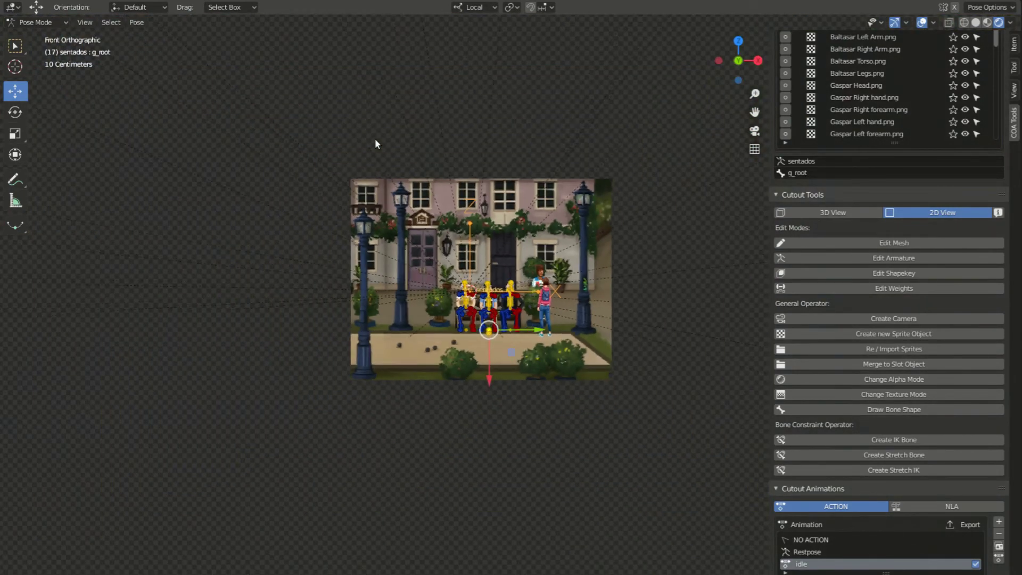
{"action": "scroll", "coordinate": [473, 269], "scroll_direction": "up", "scroll_amount": 8}
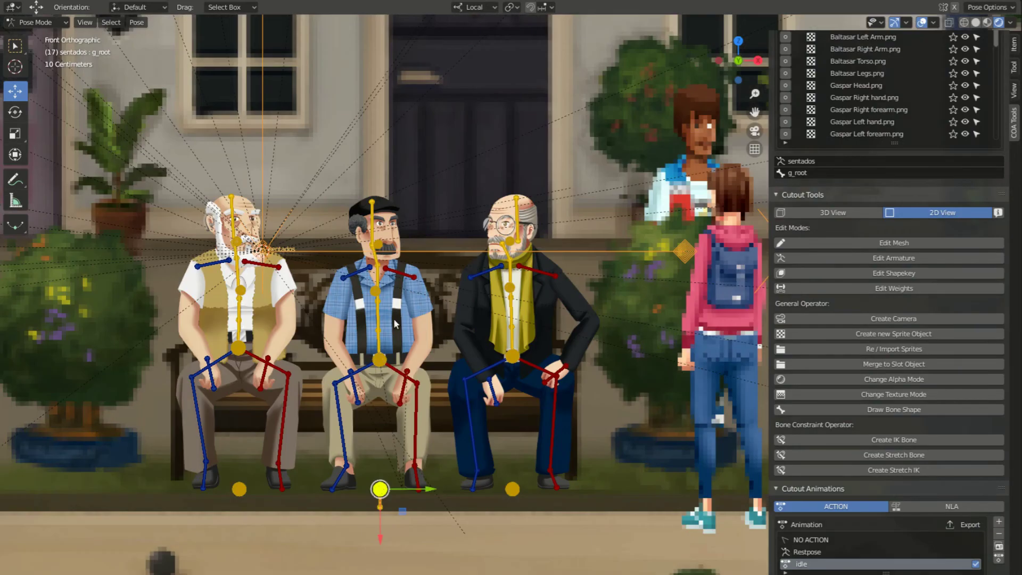
Step: Try moving the white-bearded man's right hand bone m_hand_r to bend his arm, and cancel the move
{"action": "middle_click_drag", "start_coordinate": [394, 318], "coordinate": [446, 325], "text": "shift"}
{"action": "scroll", "coordinate": [312, 387], "scroll_direction": "up", "scroll_amount": 1}
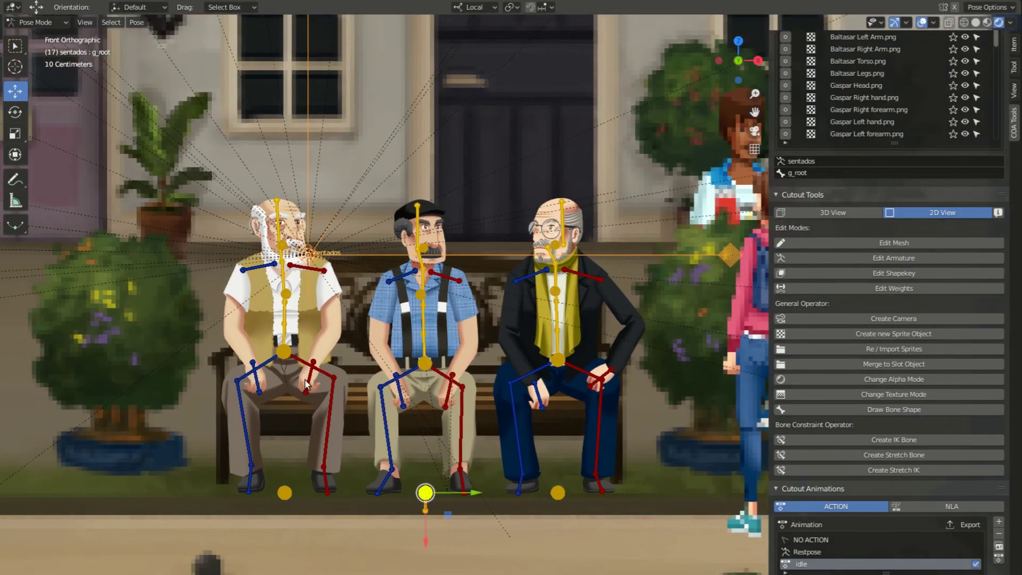
{"action": "left_click", "coordinate": [311, 382]}
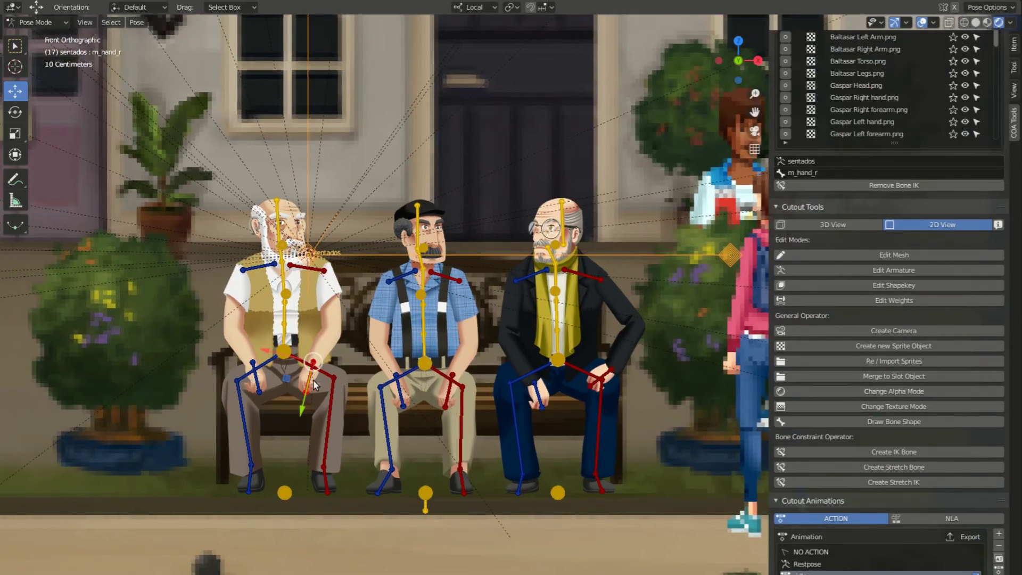
{"action": "key", "text": "g"}
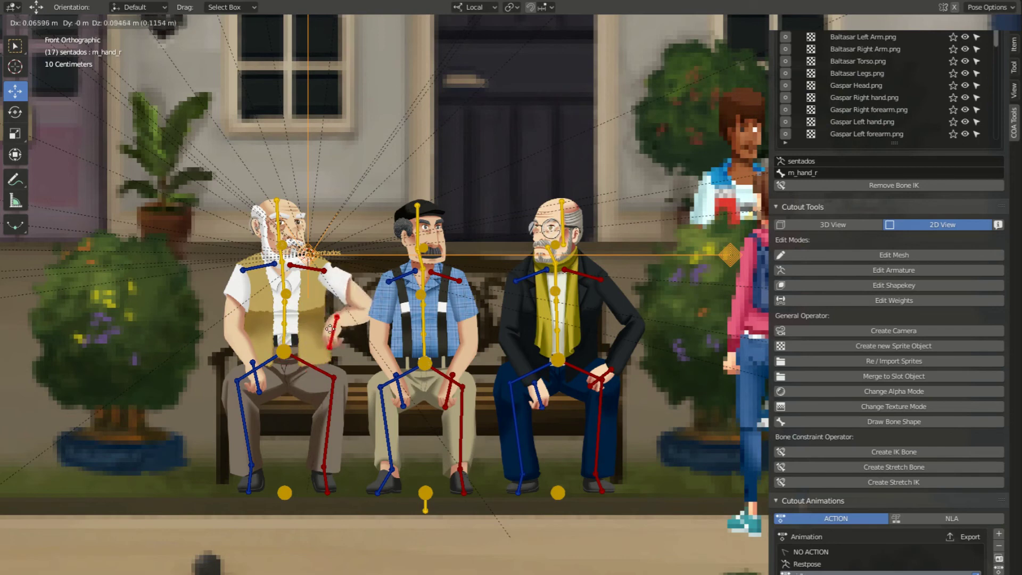
{"action": "key", "text": "Escape"}
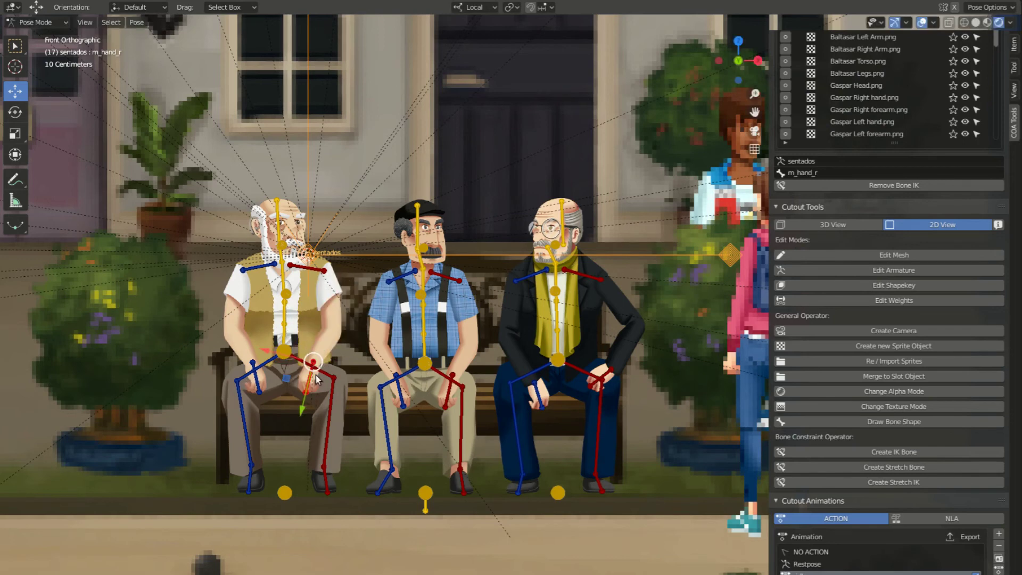
Step: Play the idle animation to frame 74 and try scaling the middle man's head pivot along local Z
{"action": "key", "text": "space"}
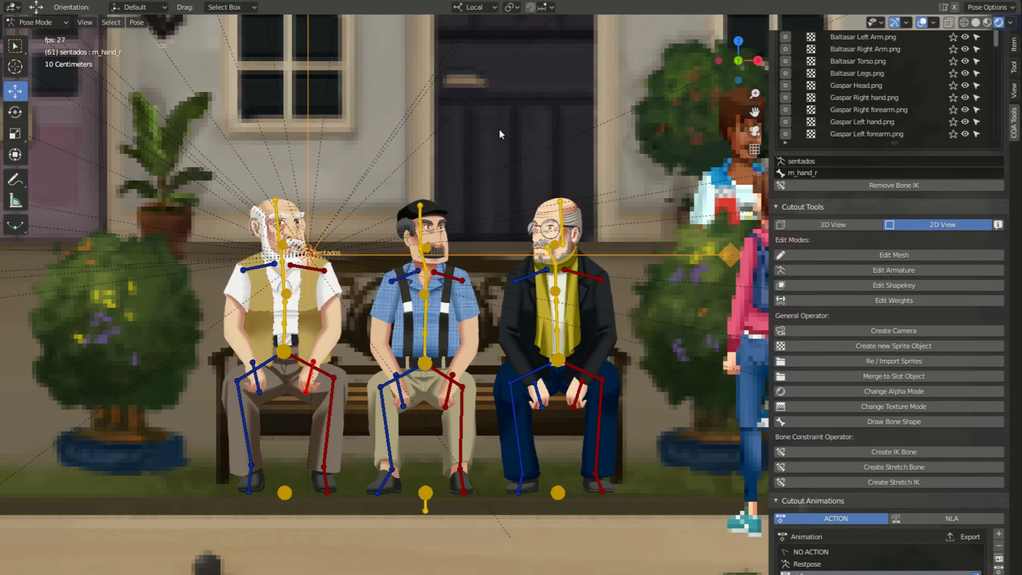
{"action": "key", "text": "space"}
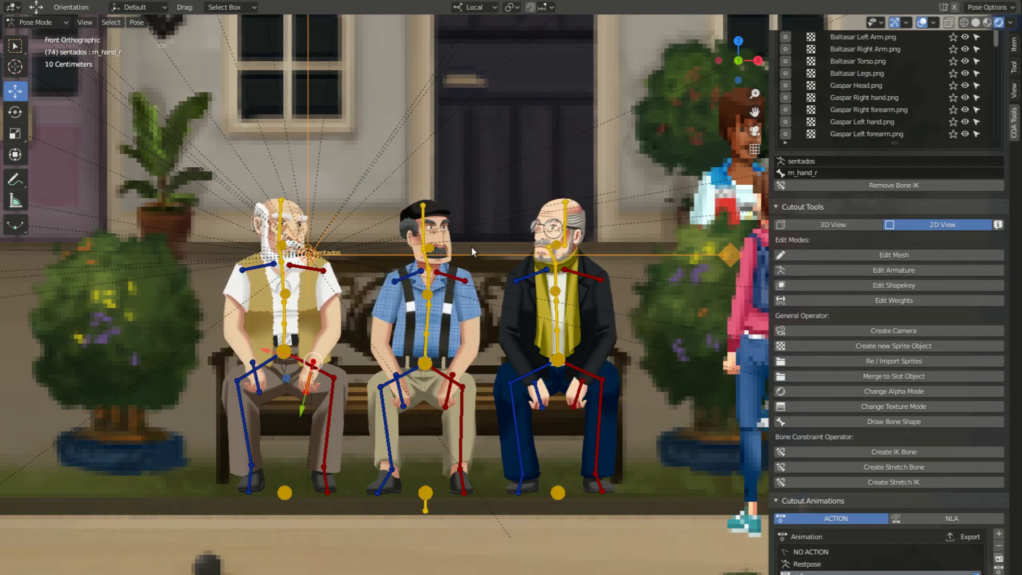
{"action": "left_click", "coordinate": [431, 250]}
{"action": "key", "text": "s"}
{"action": "key", "text": "z"}
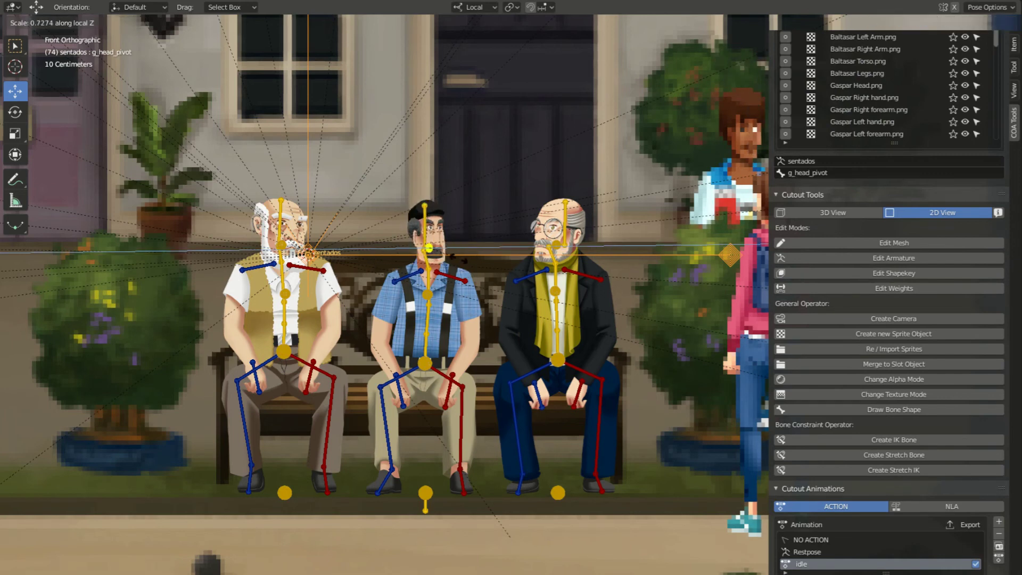
{"action": "left_click", "coordinate": [379, 248]}
Step: Play the idle animation to frame 36 and try rotating the middle man's shoulder bone g_shoulder_l
{"action": "key", "text": "space"}
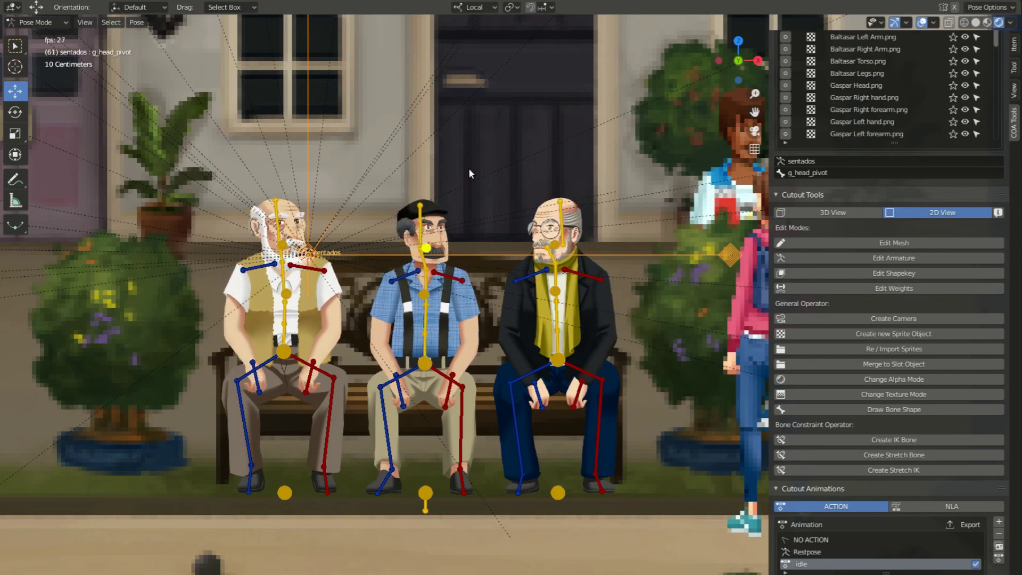
{"action": "key", "text": "space"}
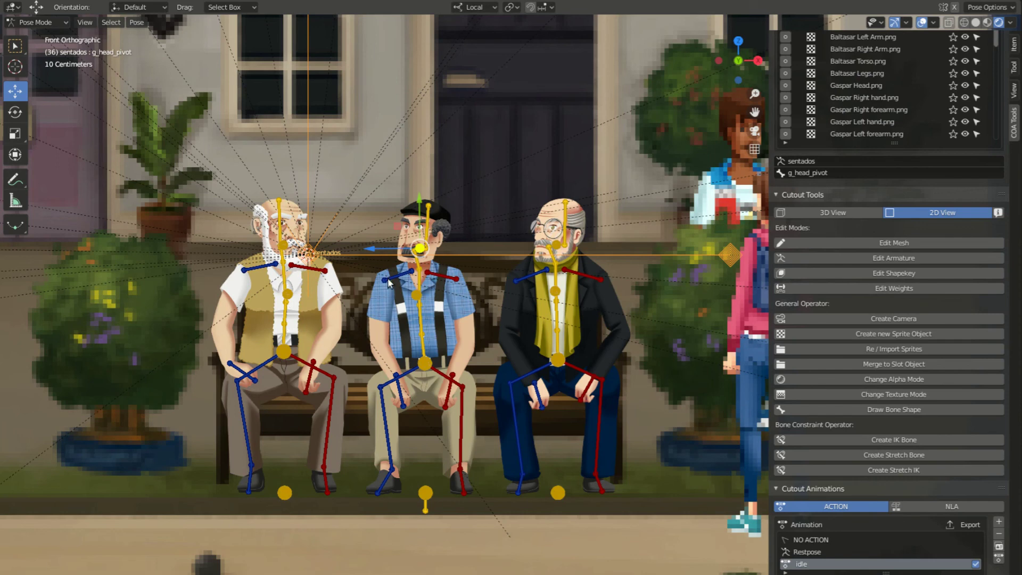
{"action": "key", "text": "r"}
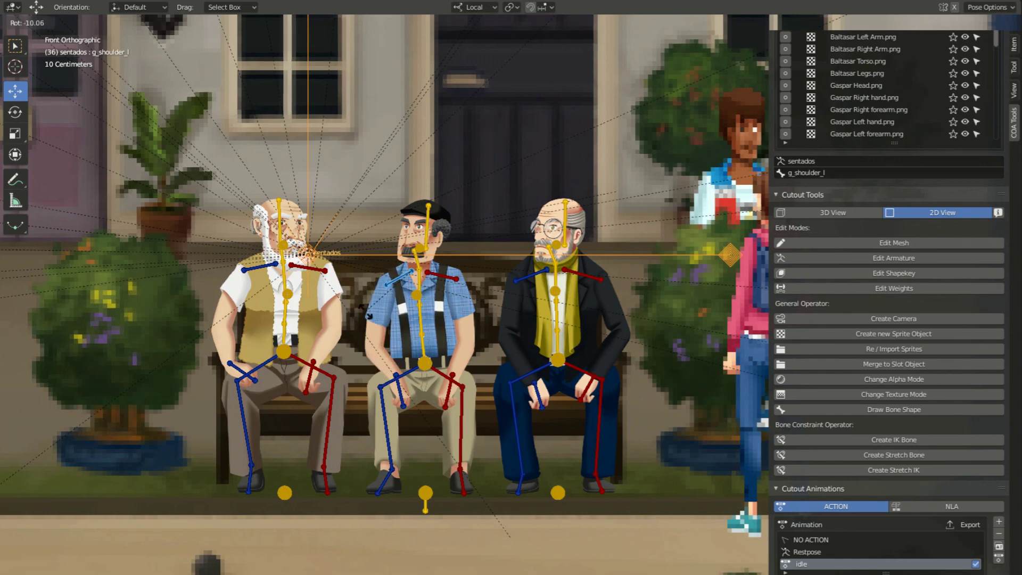
{"action": "left_click", "coordinate": [367, 312]}
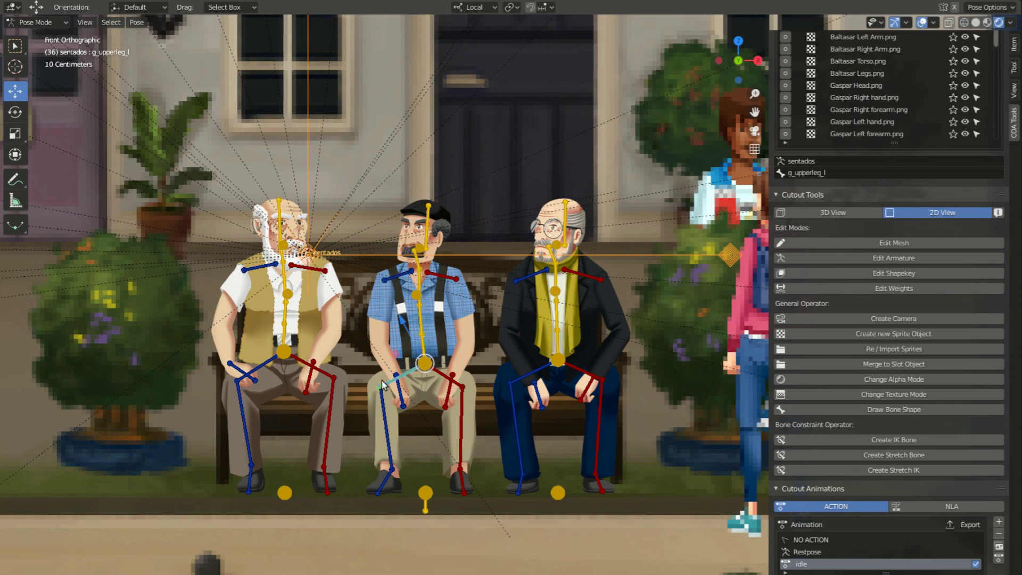
Step: Try rotating the middle man's left upper and lower leg bones outward, and undo the rotations
{"action": "key", "text": "r"}
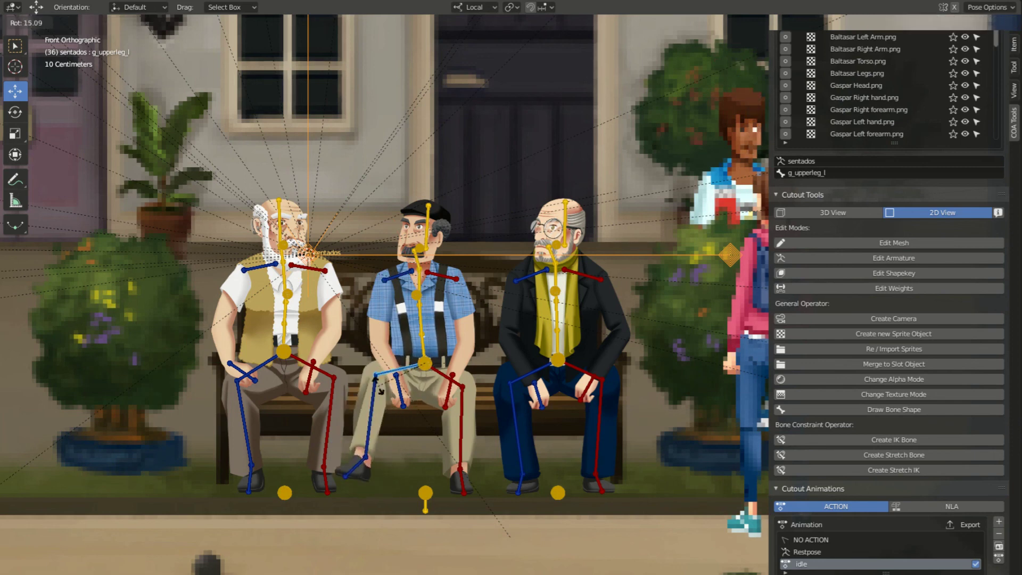
{"action": "left_click", "coordinate": [373, 413]}
{"action": "left_click_drag", "start_coordinate": [358, 465], "coordinate": [326, 453]}
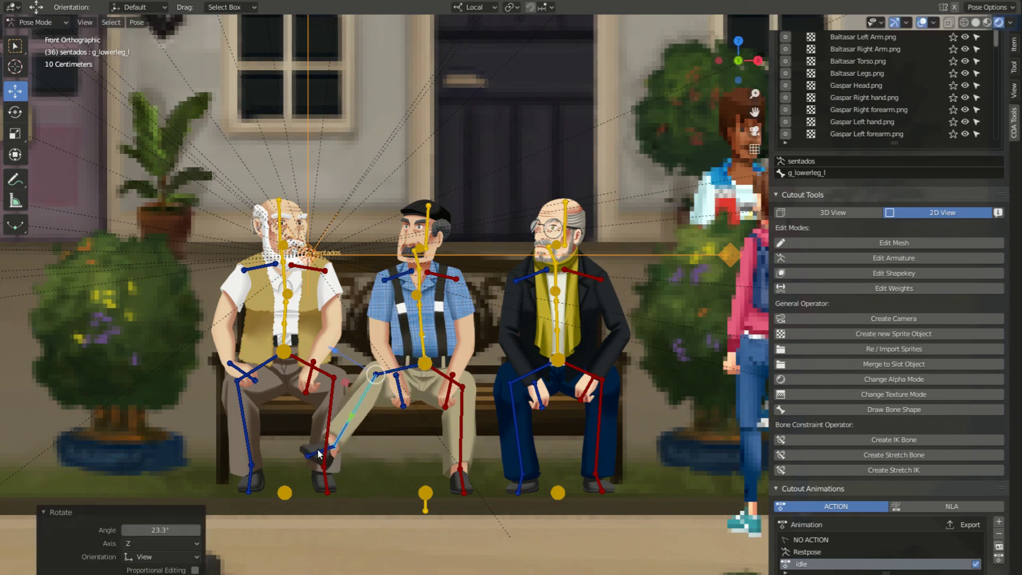
{"action": "key", "text": "r"}
{"action": "left_click", "coordinate": [317, 442]}
{"action": "key", "text": "ctrl+z"}
{"action": "key", "text": "ctrl+z"}
{"action": "key", "text": "ctrl+z"}
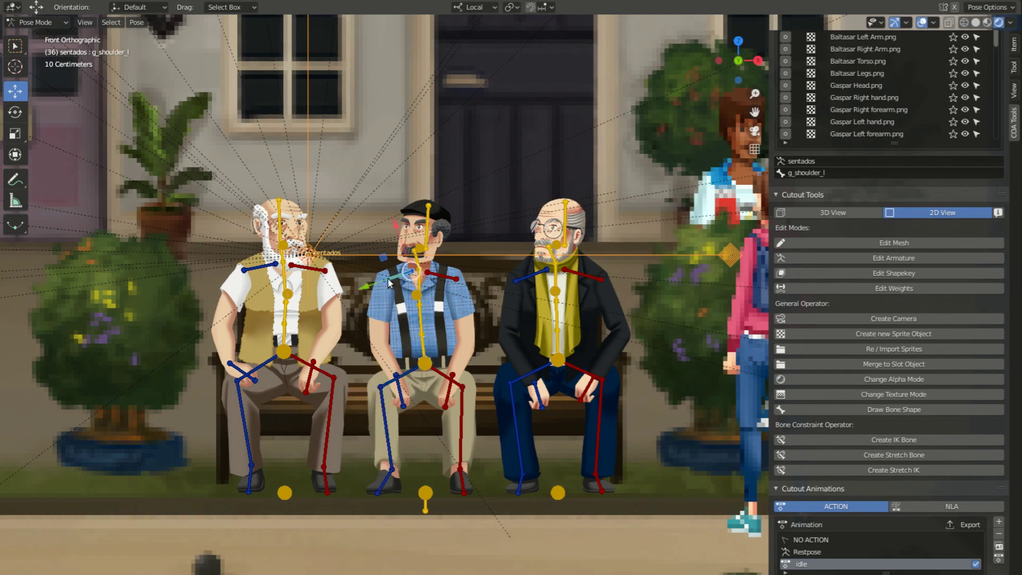
Step: Try adjusting the middle man's left shoulder bone g_shoulder_l
{"action": "mouse_move", "coordinate": [379, 283]}
{"action": "left_mouse_down"}
{"action": "mouse_move", "coordinate": [375, 296]}
{"action": "mouse_move", "coordinate": [379, 286]}
{"action": "left_mouse_up"}
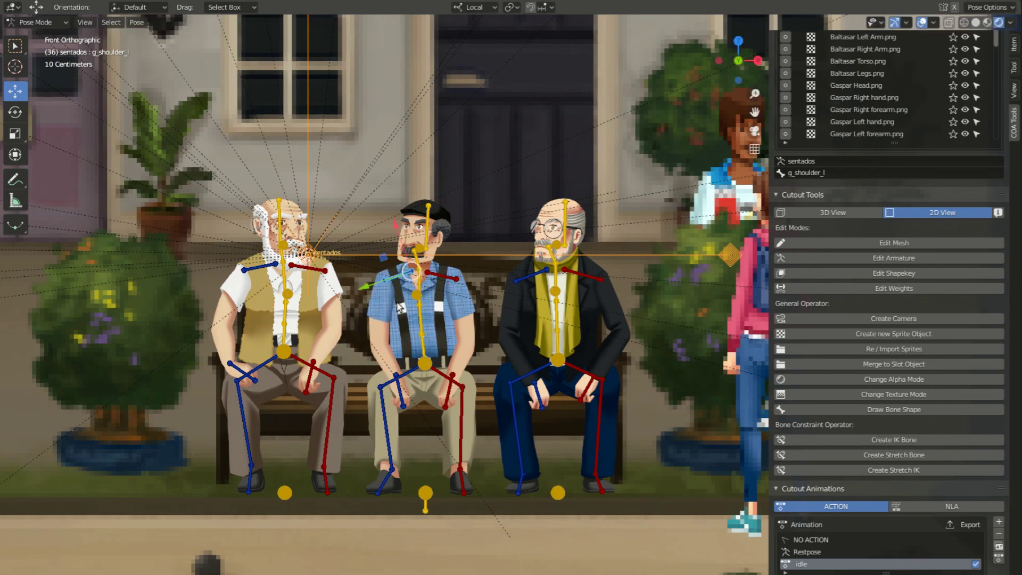